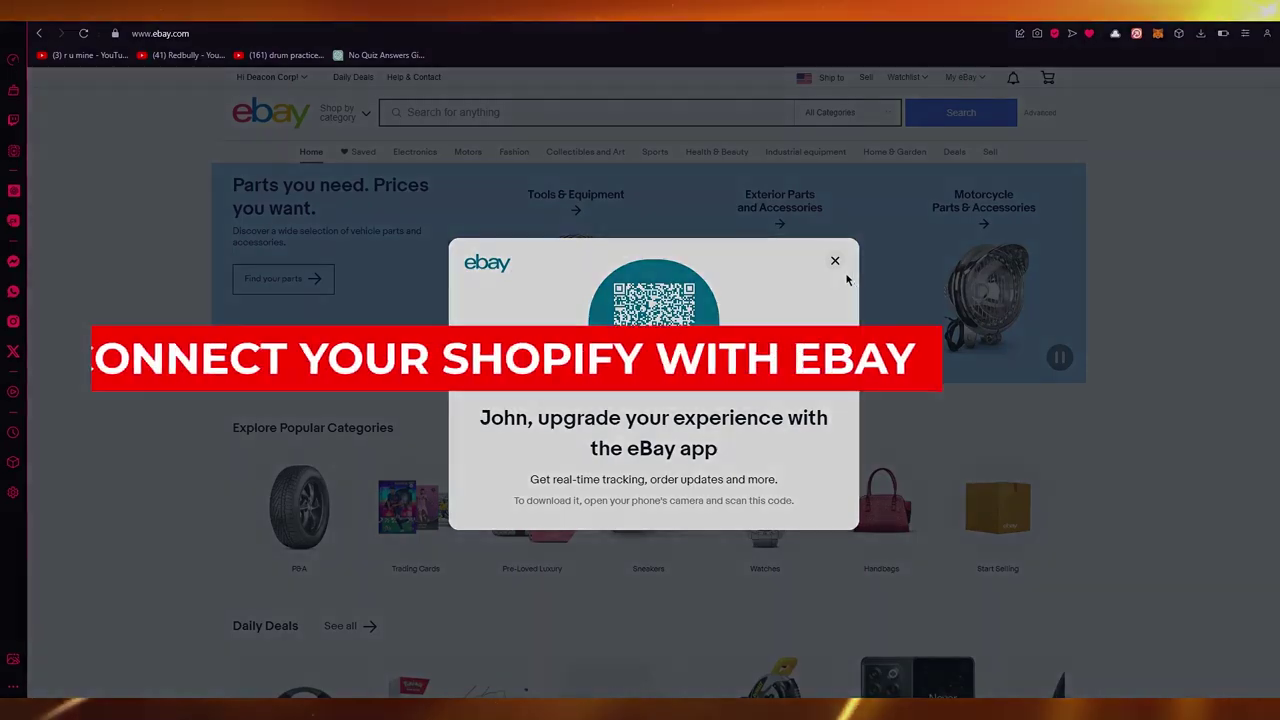
Dismiss the eBay app promotion and open the login on the Shopify website
click(838, 264)
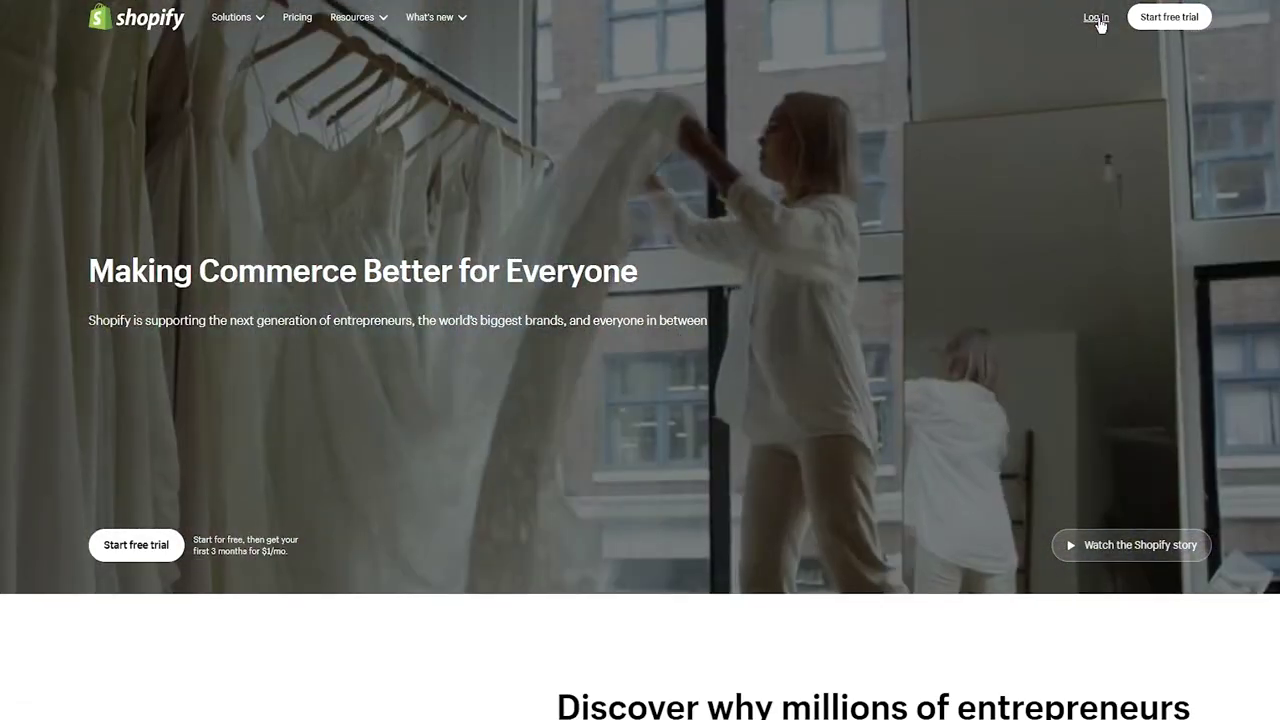
click(1097, 18)
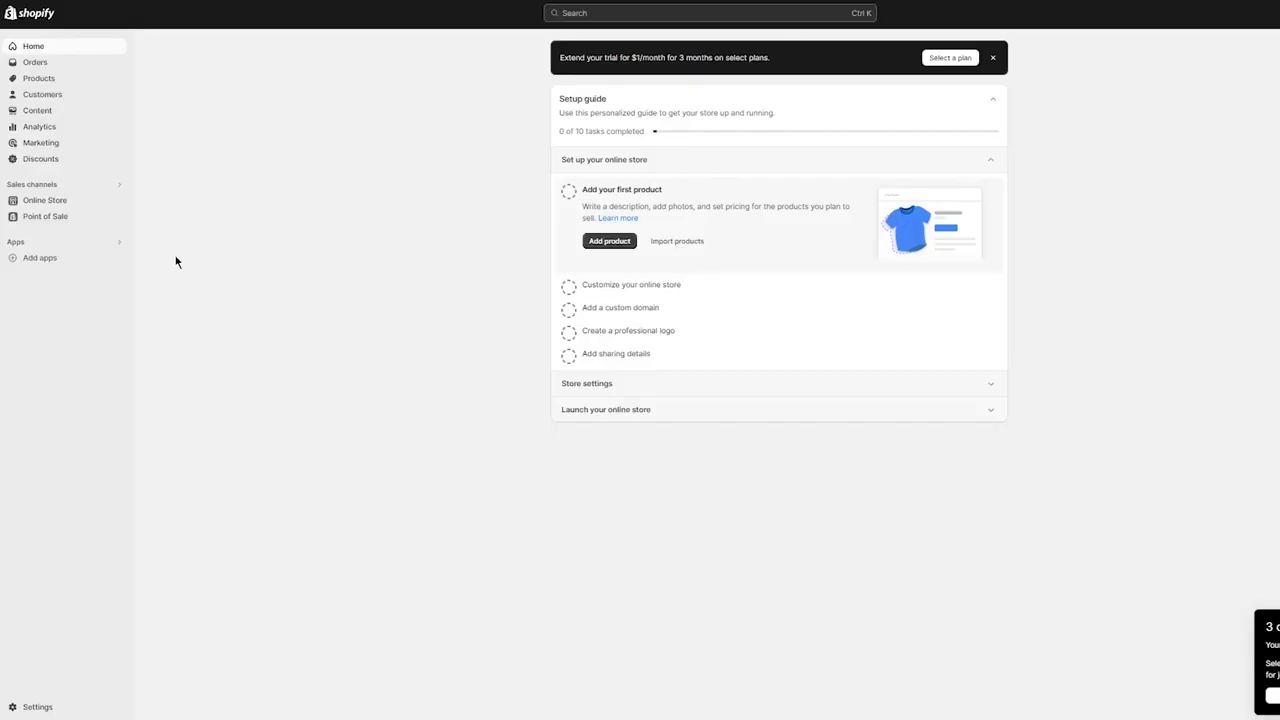
Open the Shopify App Store from the store admin and search it for "ebay"
click(93, 261)
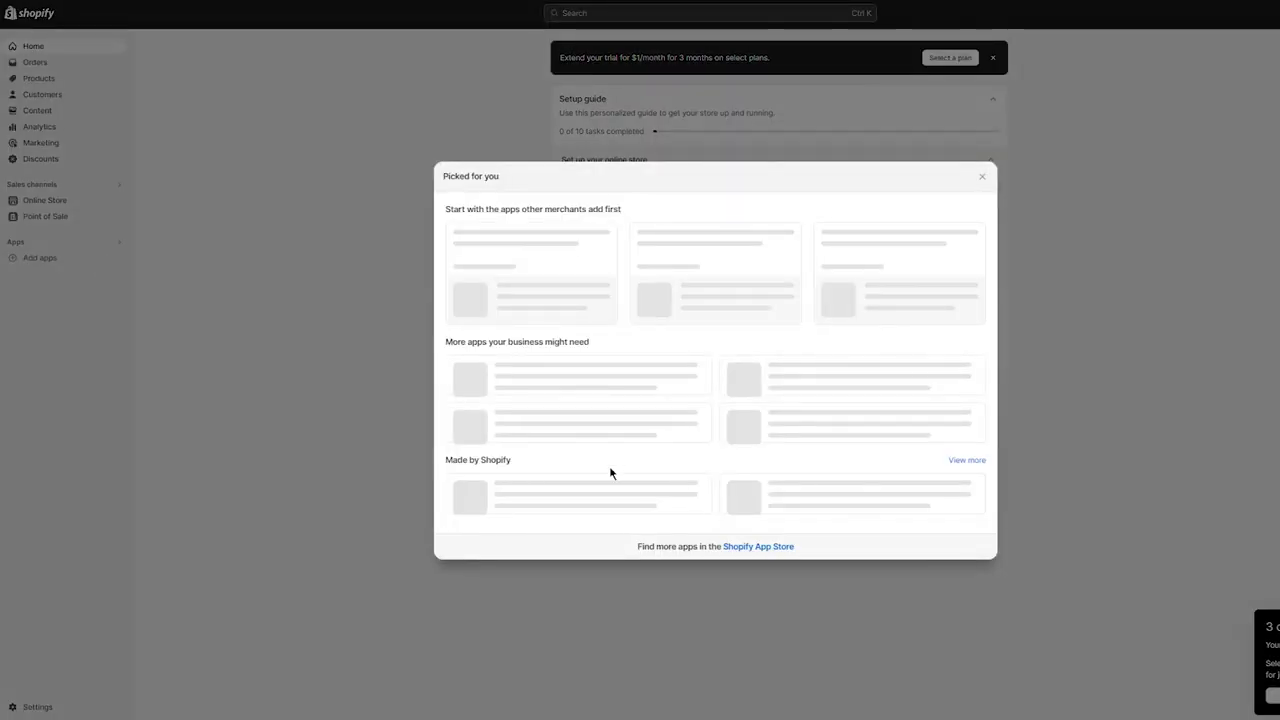
click(758, 578)
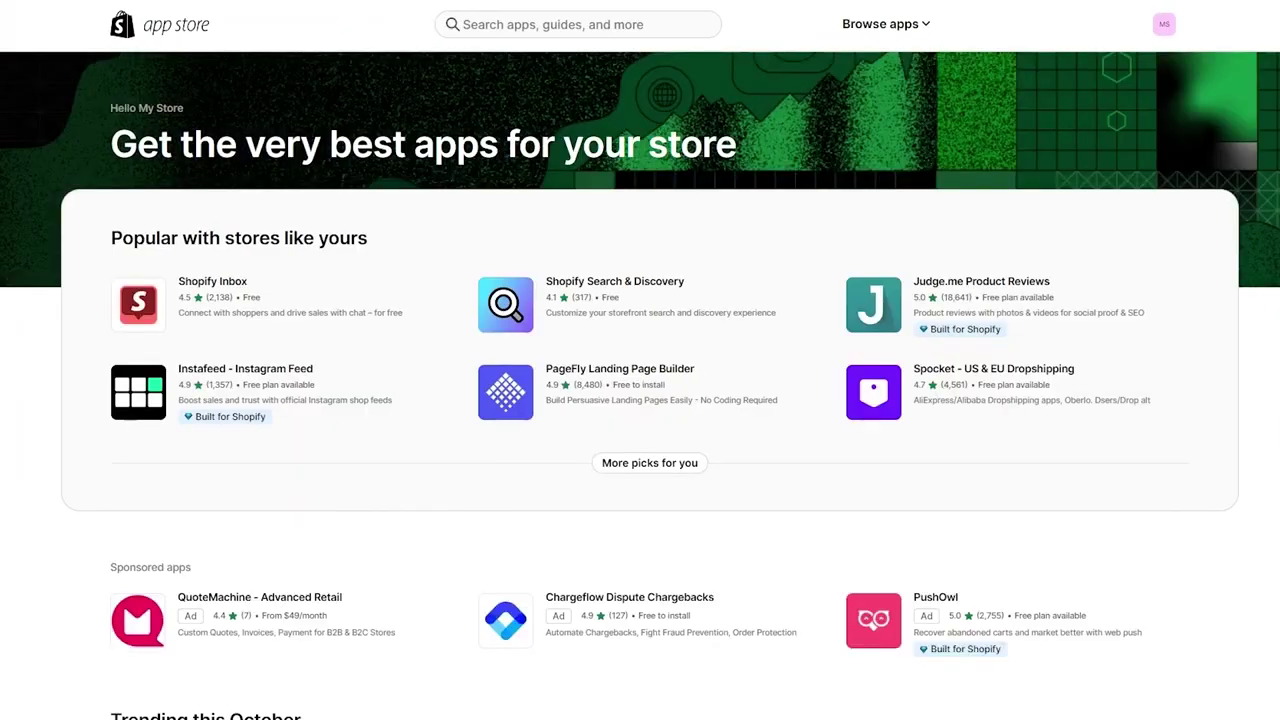
click(579, 25)
text(ebay)
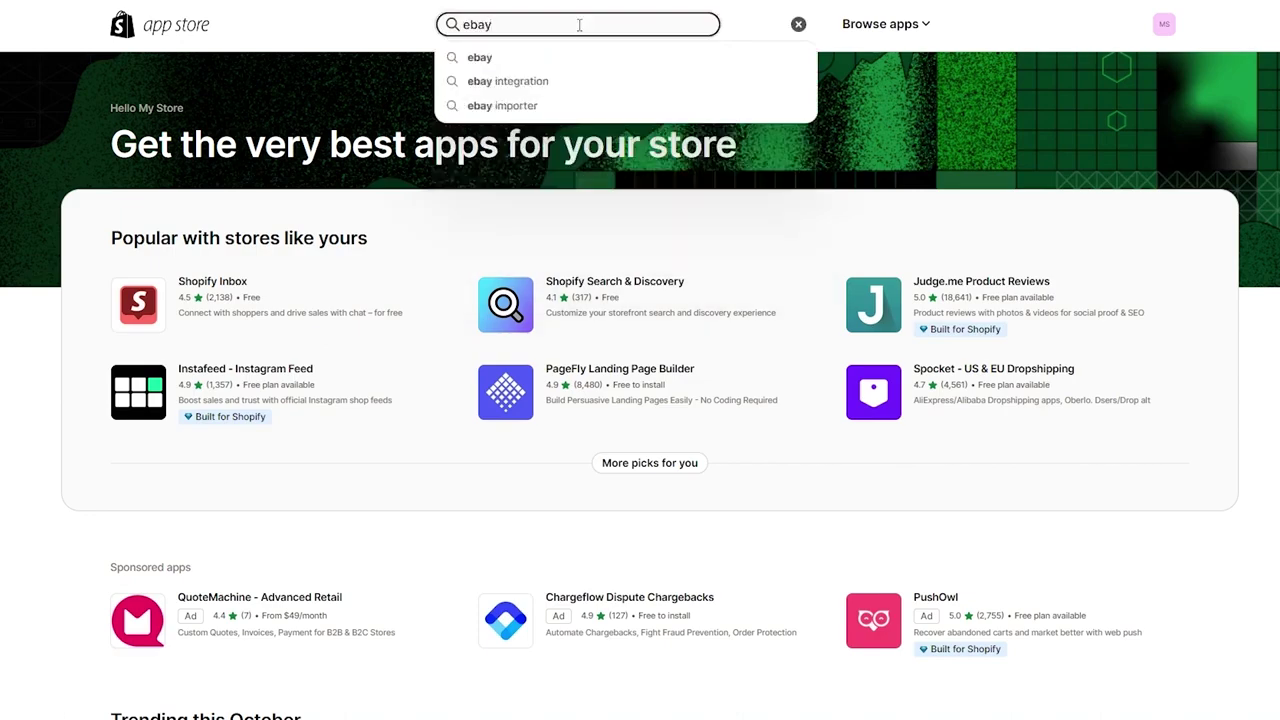
key(Return)
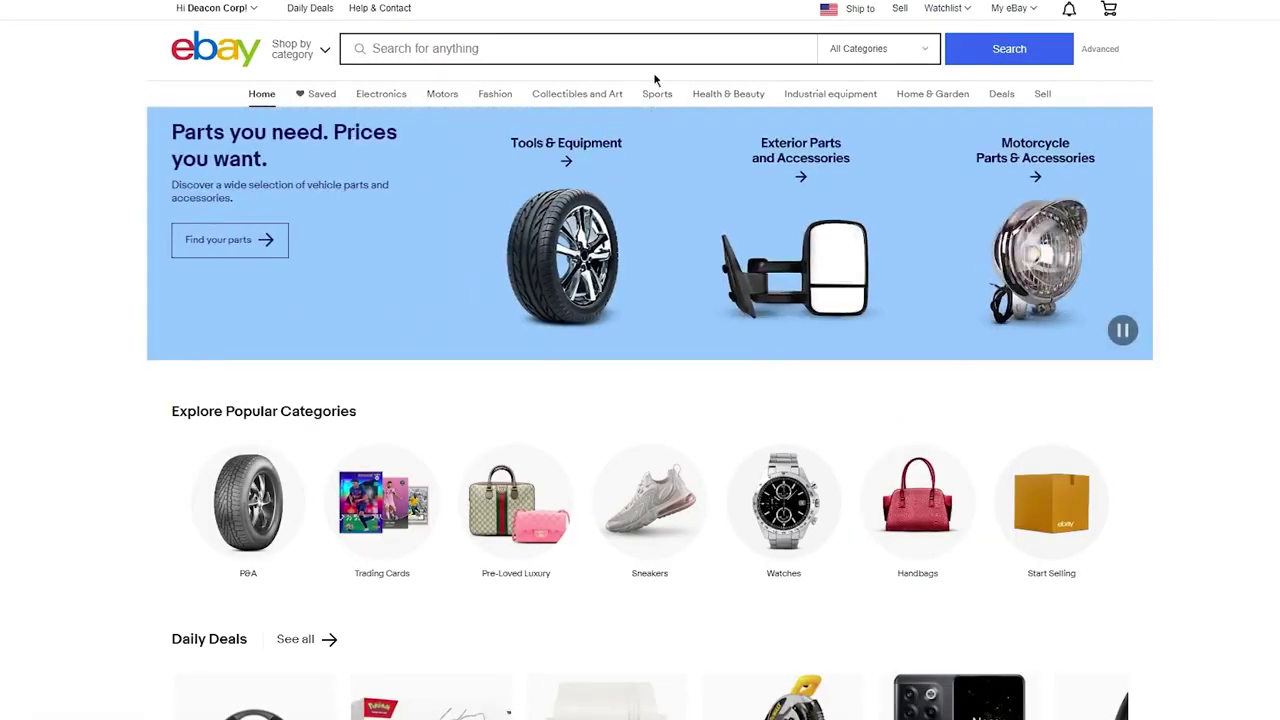
scroll(655, 366, down, 5)
scroll(655, 366, up, 5)
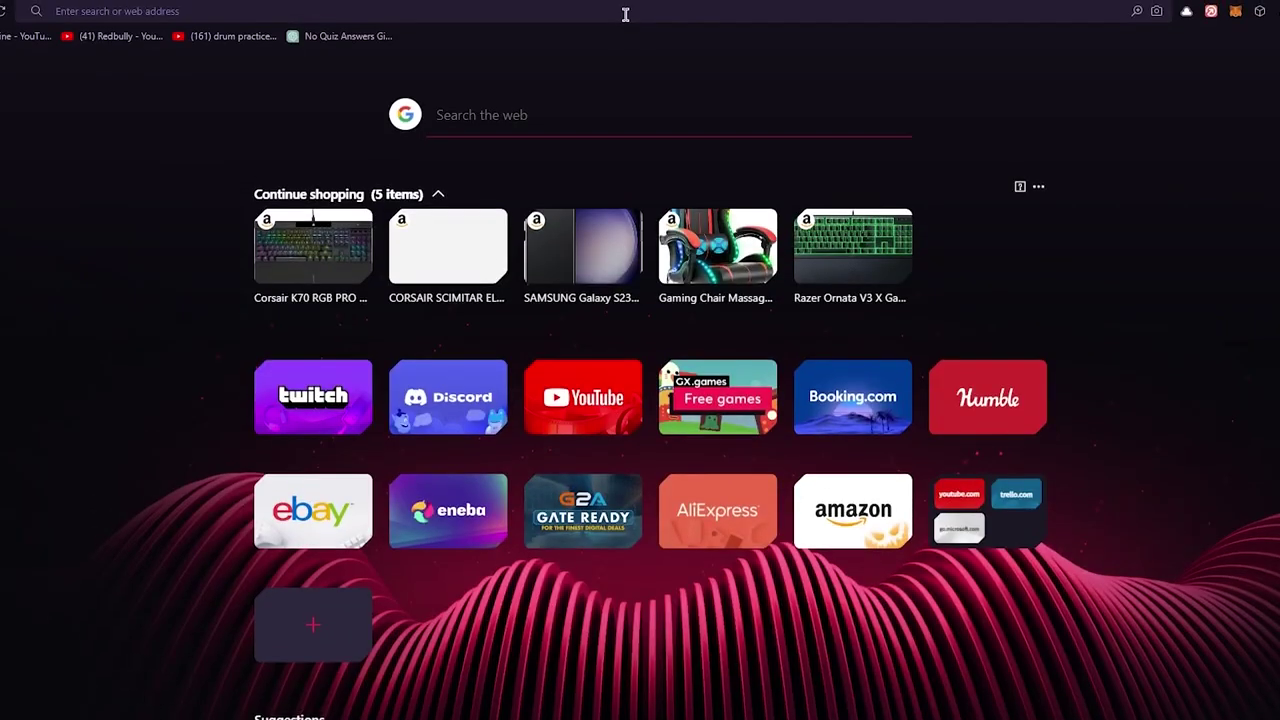
Search the web for "shopify ebay"
text(shop)
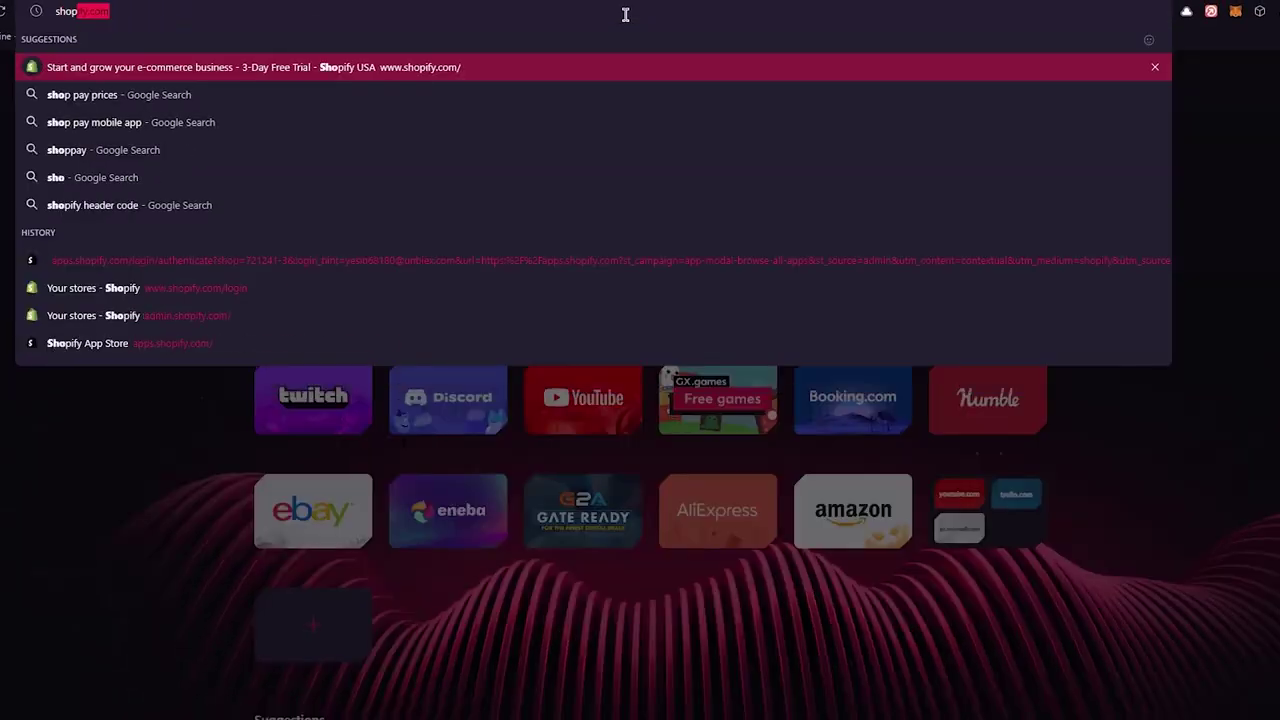
text(ify ebay)
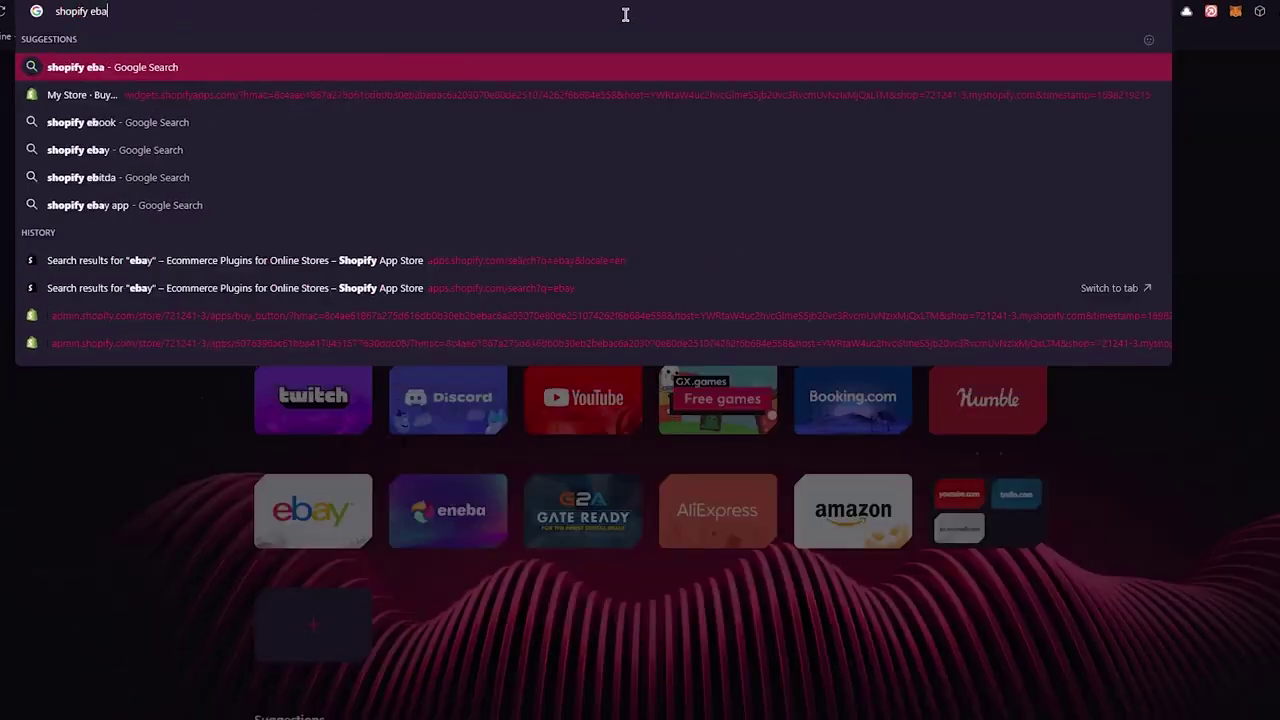
key(Return)
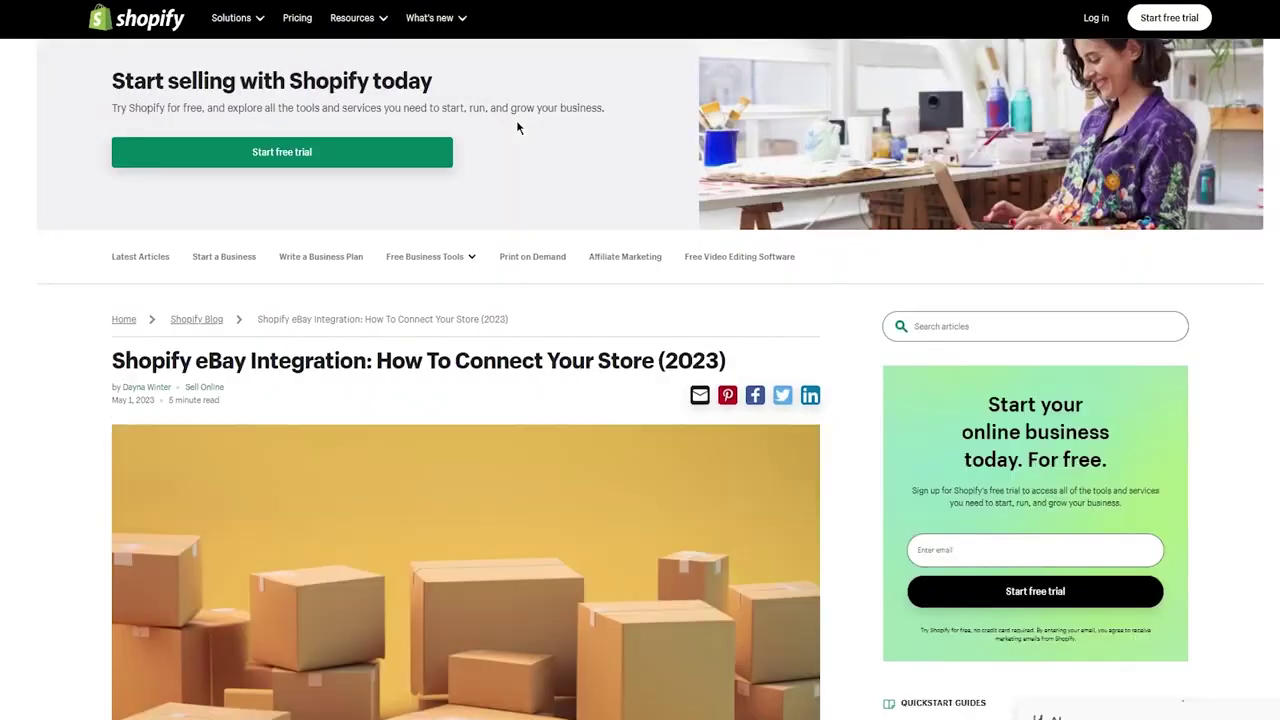
Go through the integration apps in the Shopify eBay Integration article and open the CedCommerce eBay Integration listing
scroll(516, 127, down, 10)
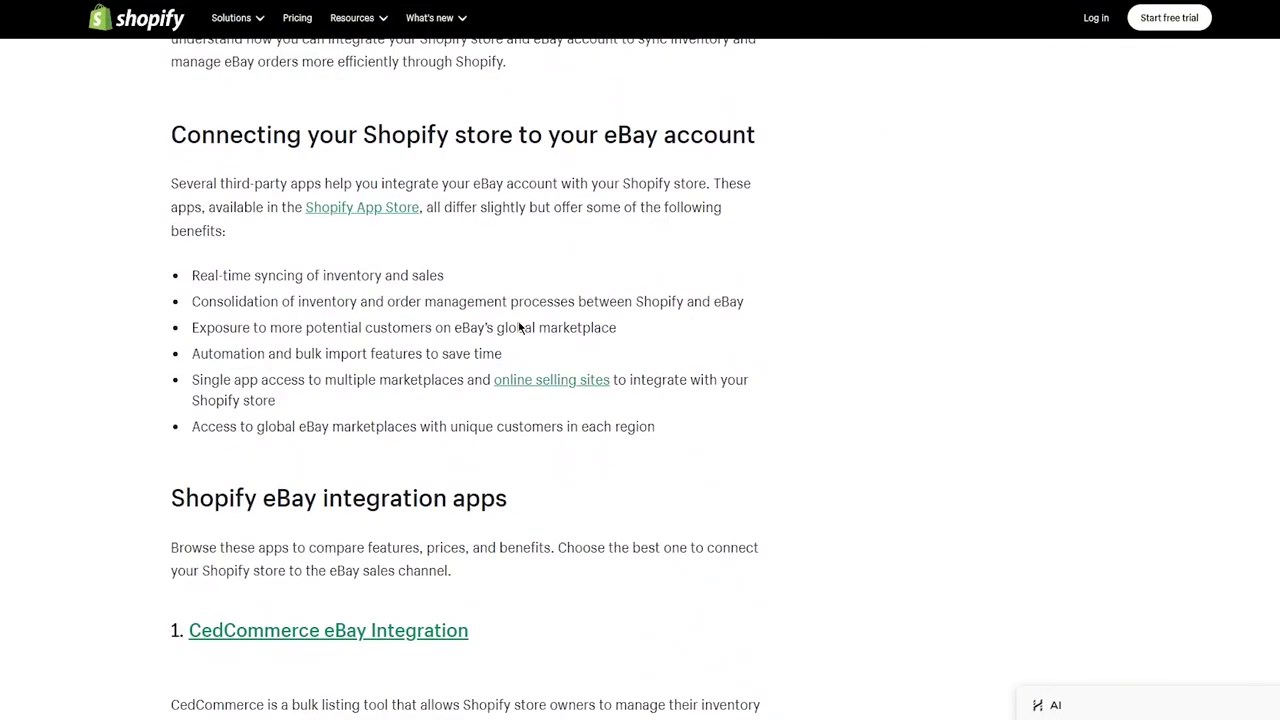
scroll(277, 362, down, 4)
scroll(134, 351, down, 8)
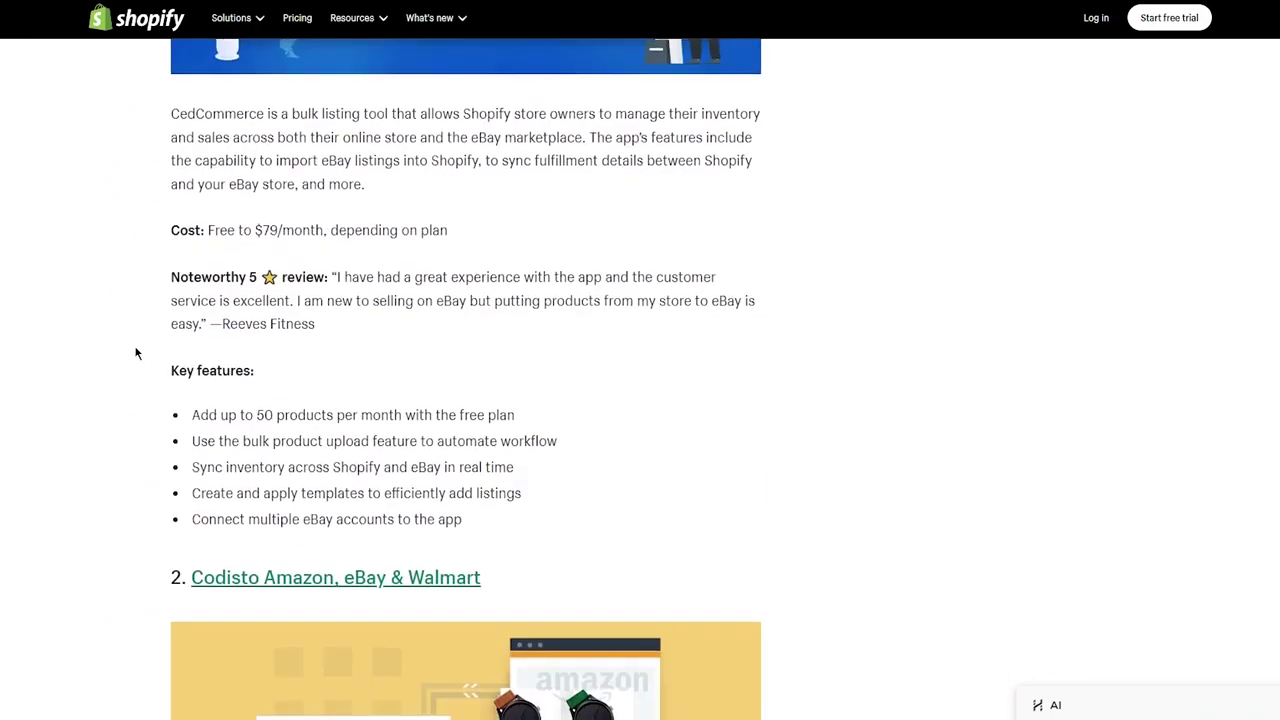
scroll(137, 351, up, 10)
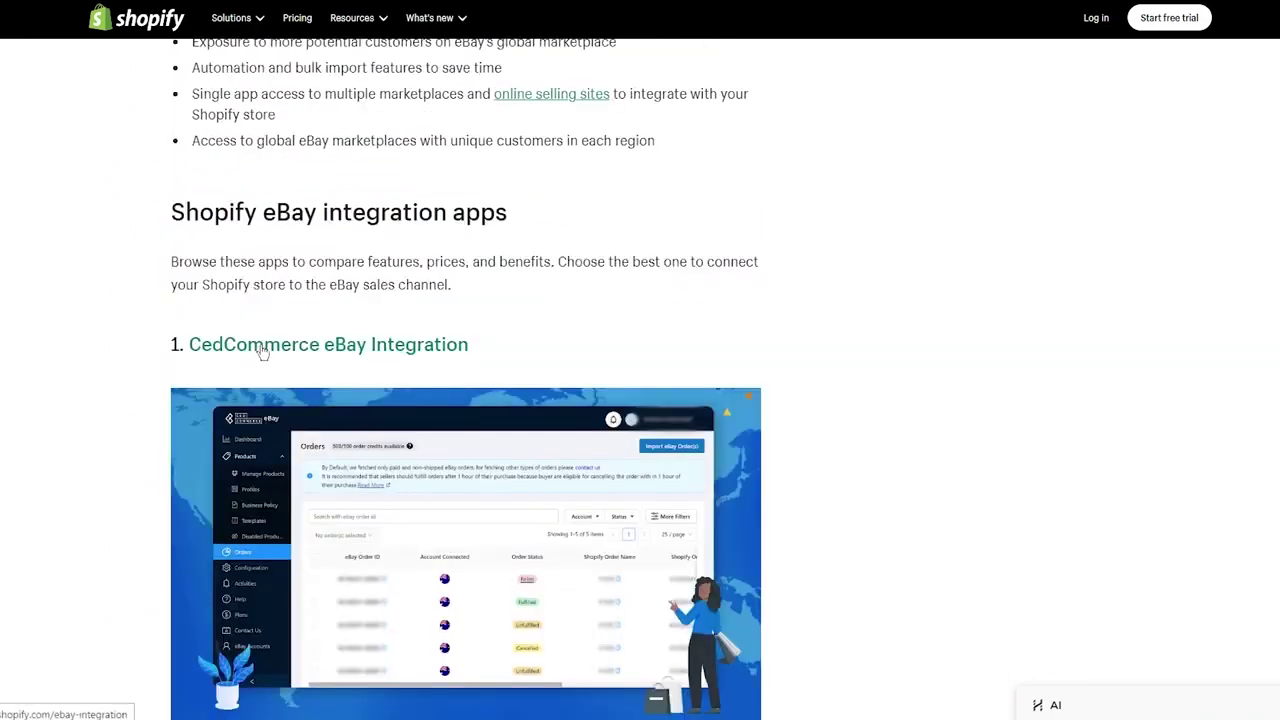
click(367, 350)
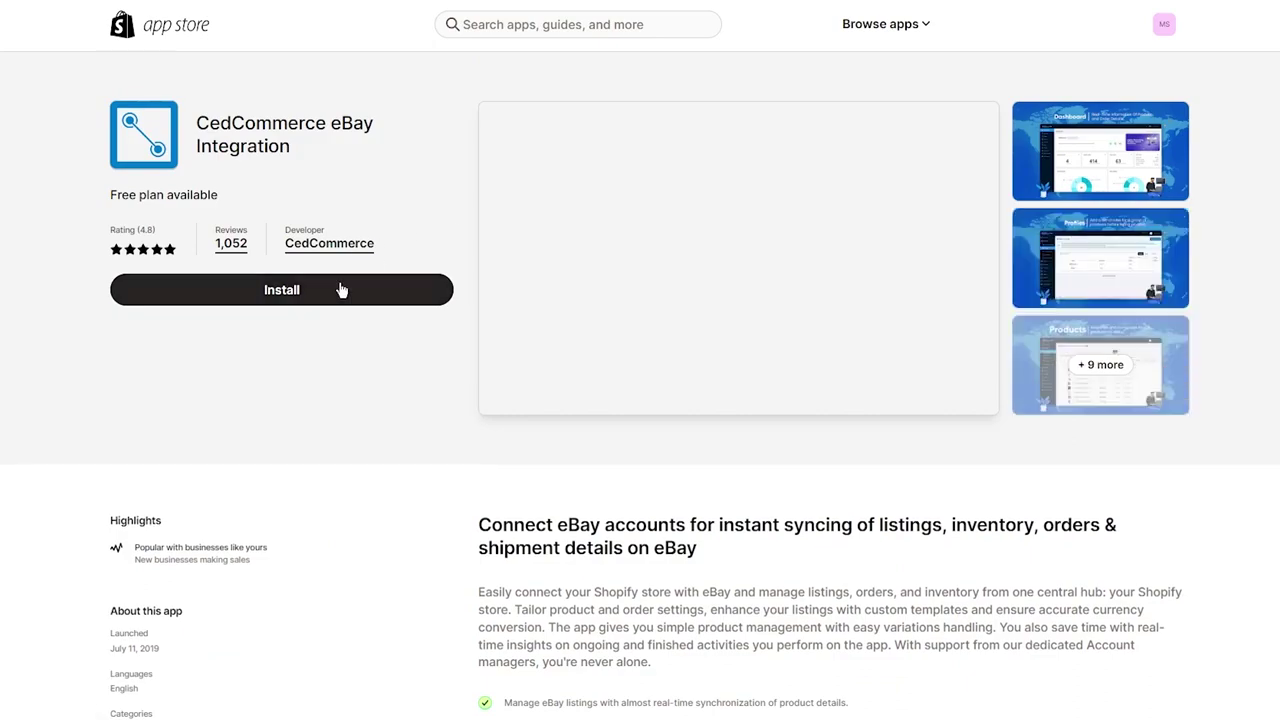
Install the CedCommerce eBay Integration app in the Shopify store
click(341, 290)
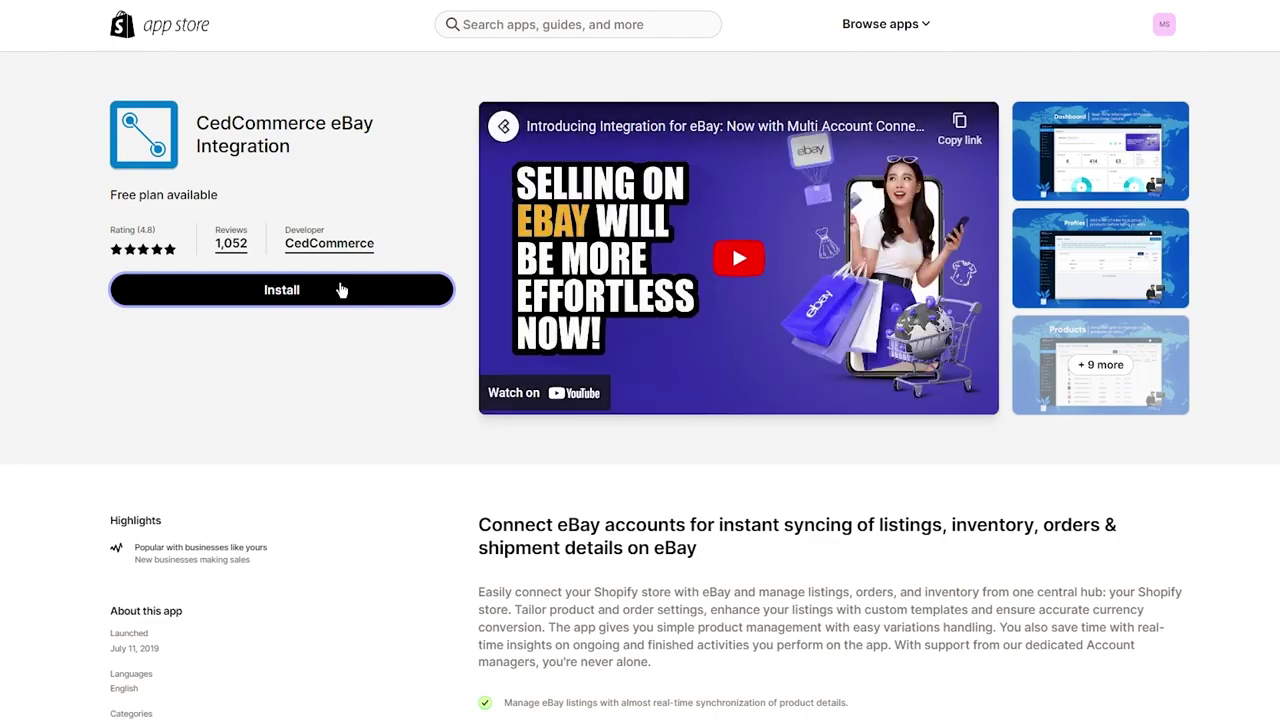
click(340, 289)
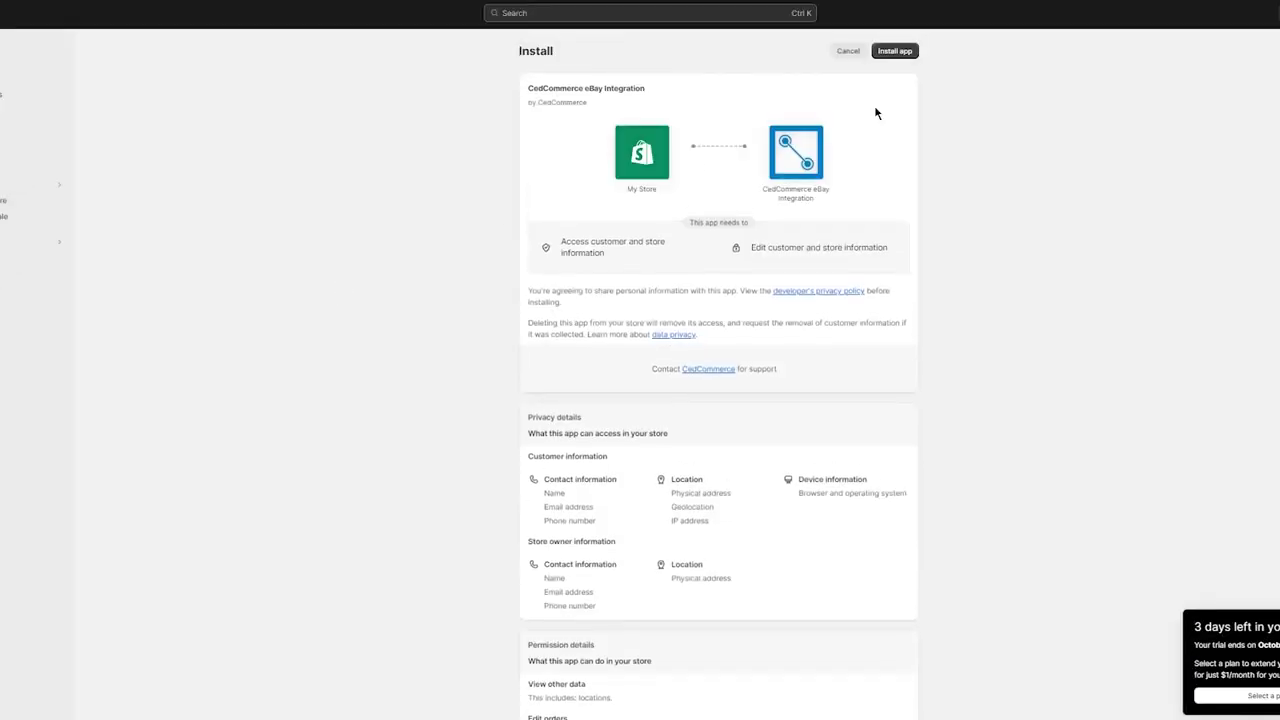
click(884, 51)
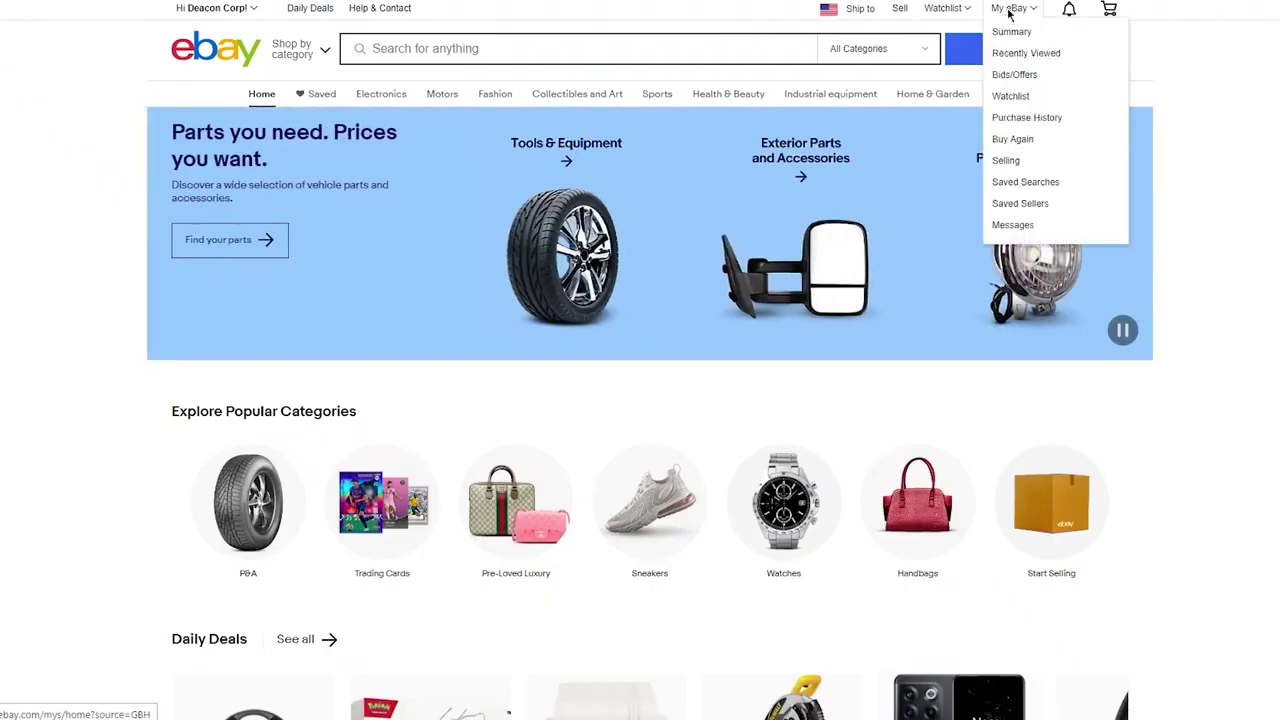
Open the My eBay selling area on eBay and look through the Seller Hub introduction page
click(1010, 9)
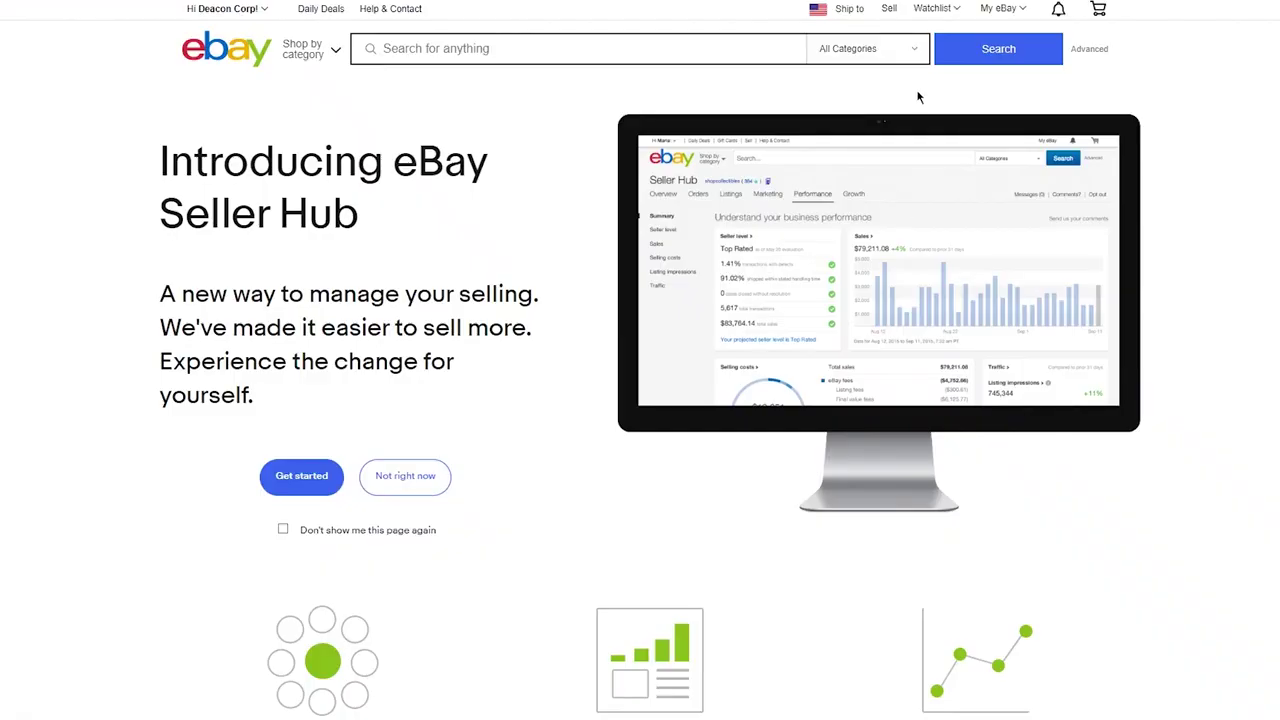
click(632, 47)
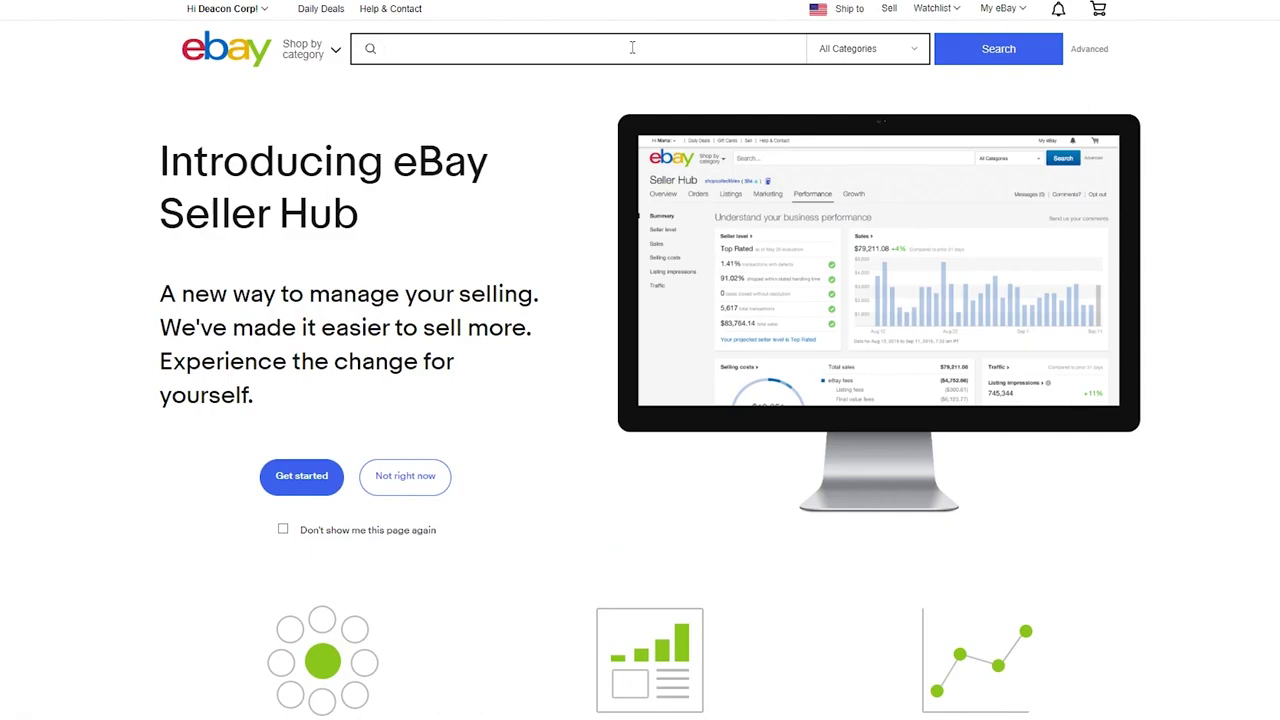
click(998, 8)
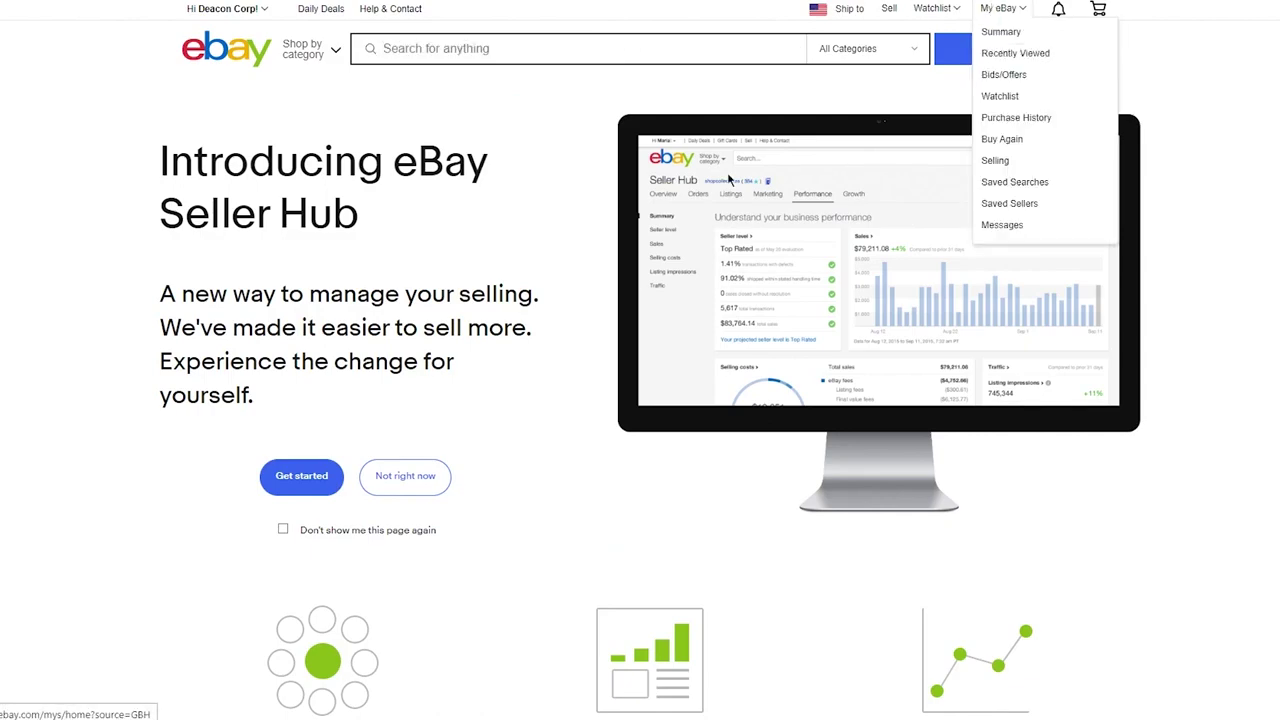
scroll(520, 251, down, 3)
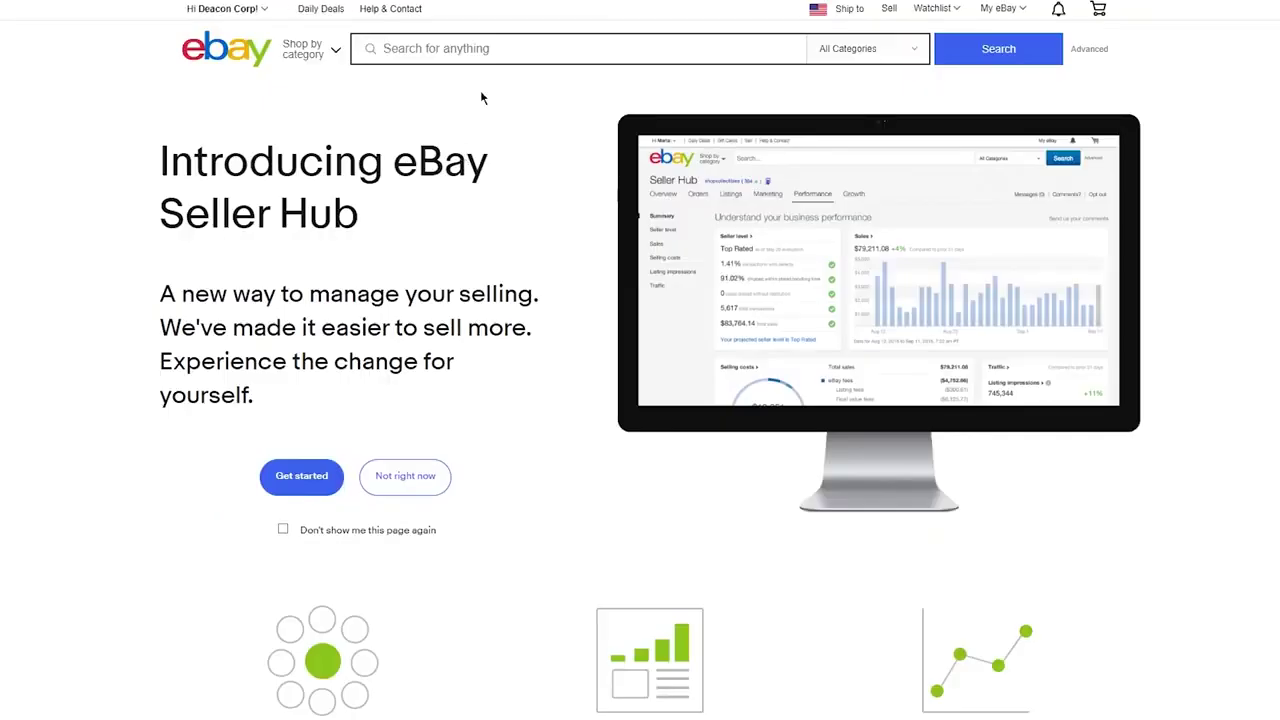
scroll(448, 274, down, 3)
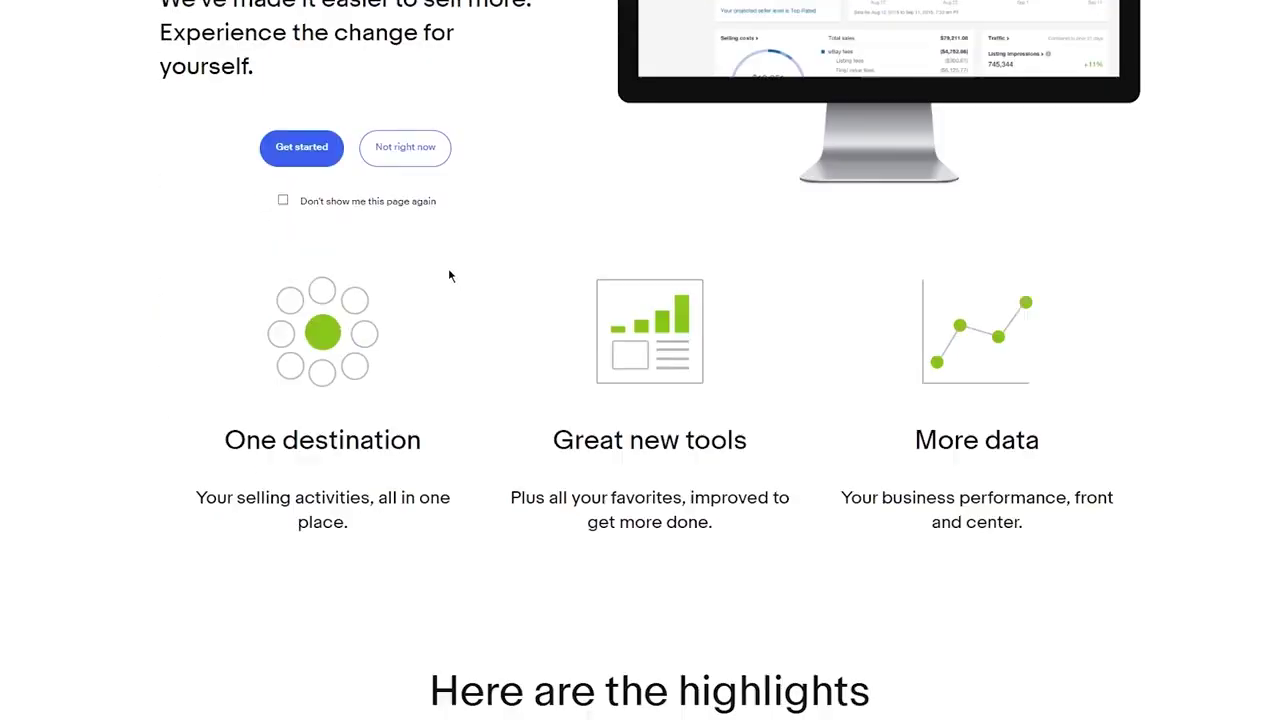
scroll(448, 268, down, 3)
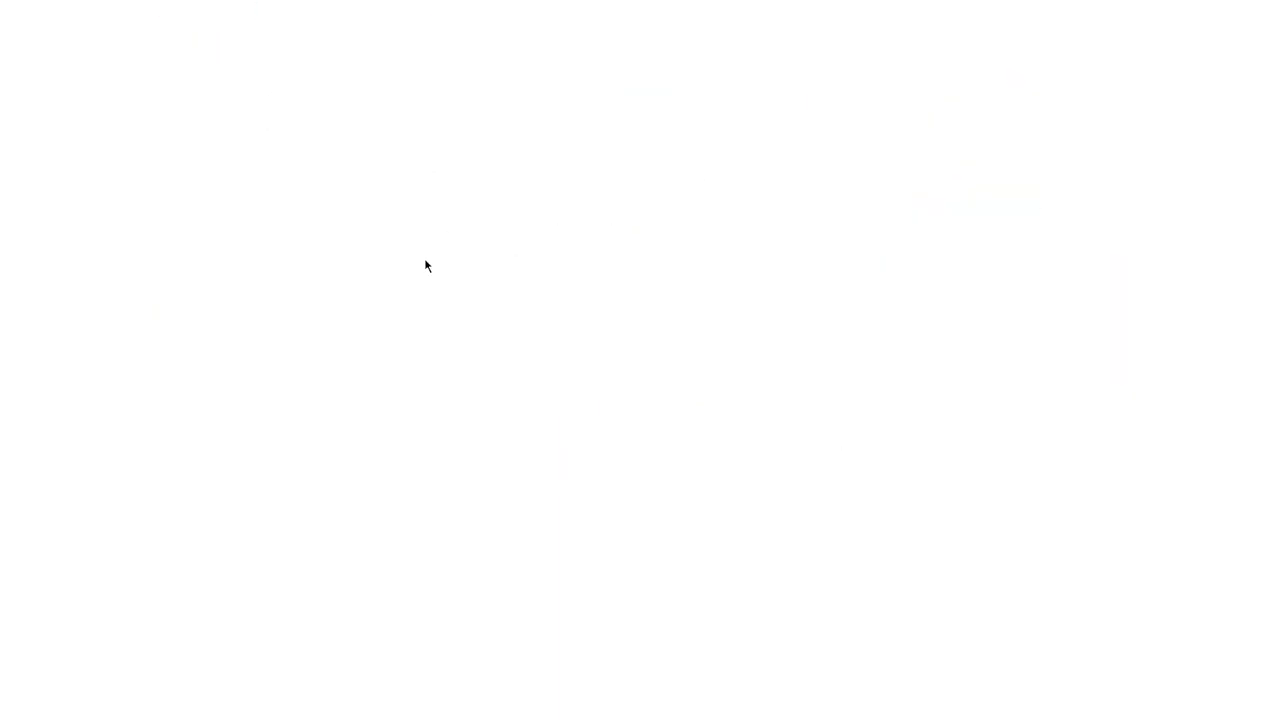
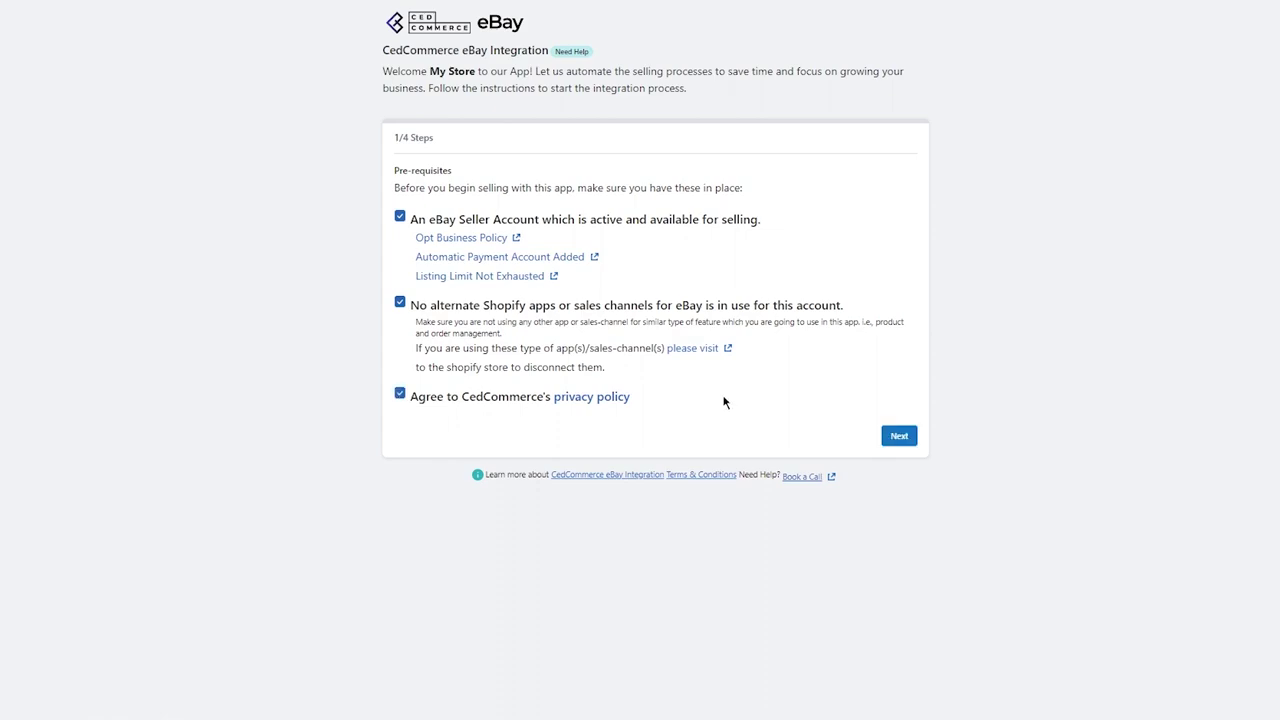
Proceed past the CedCommerce prerequisites and start connecting the eBay account as a Live Account for the United States
click(897, 436)
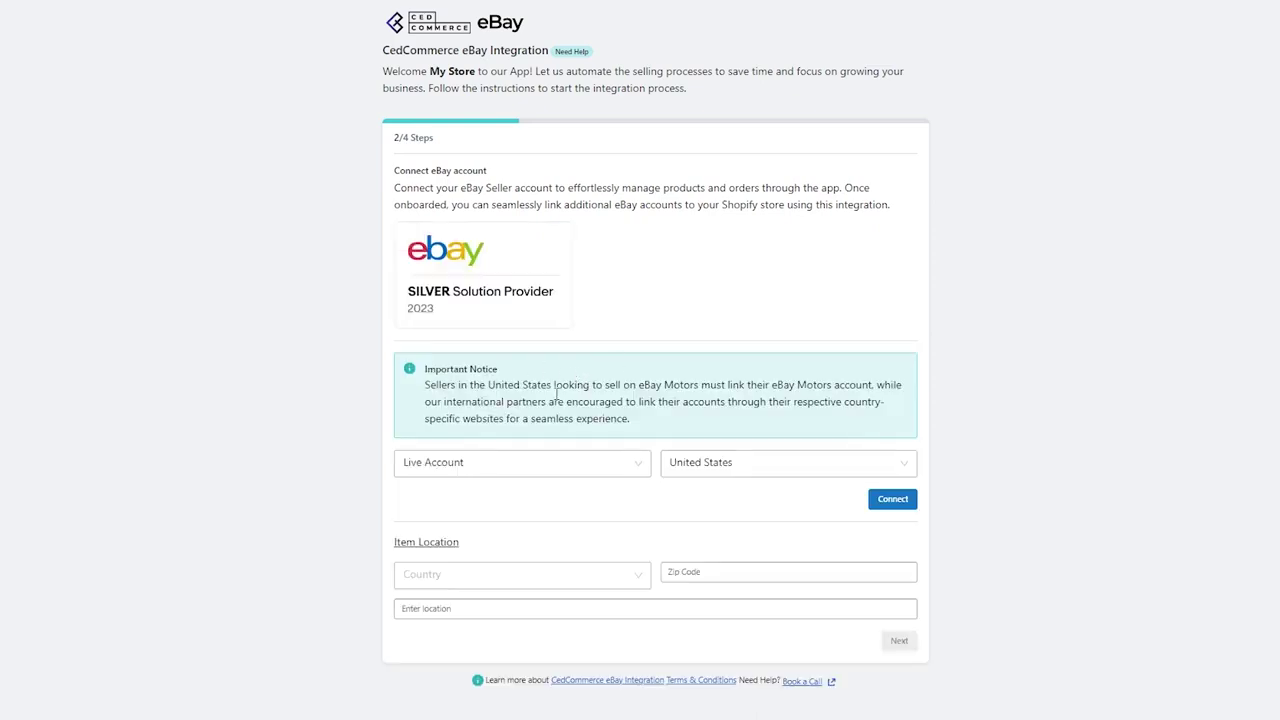
click(581, 458)
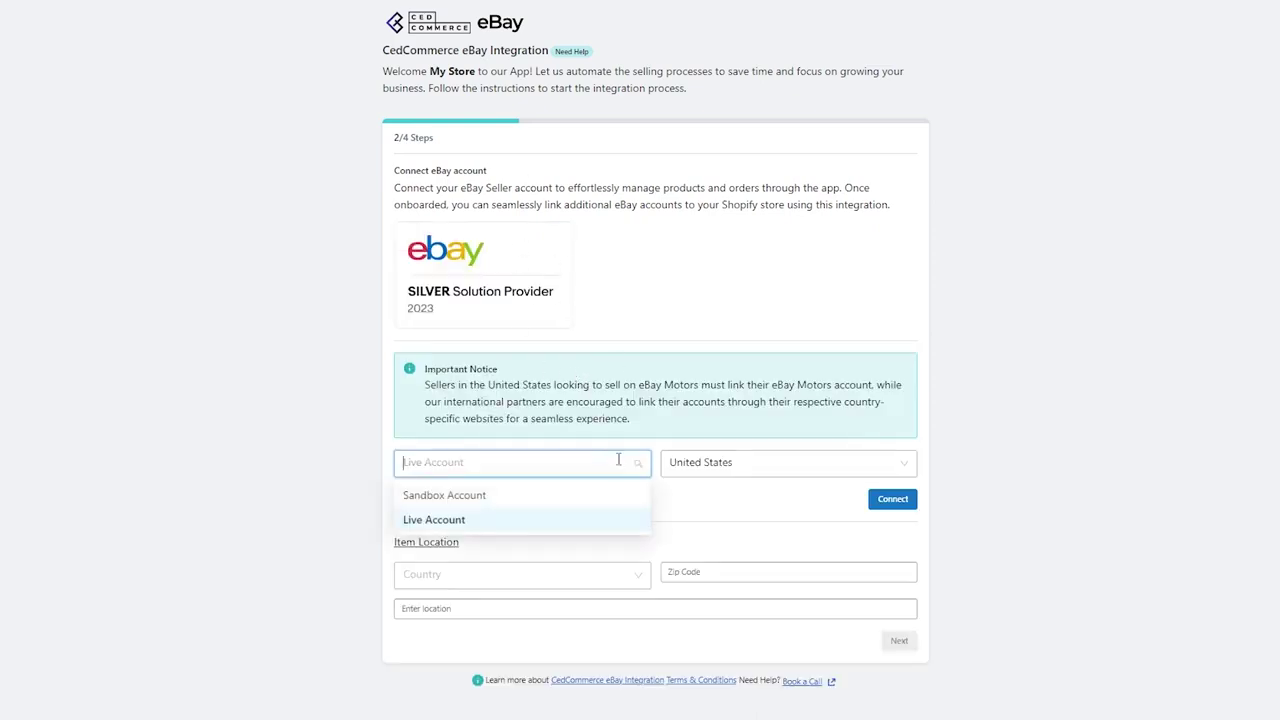
click(471, 521)
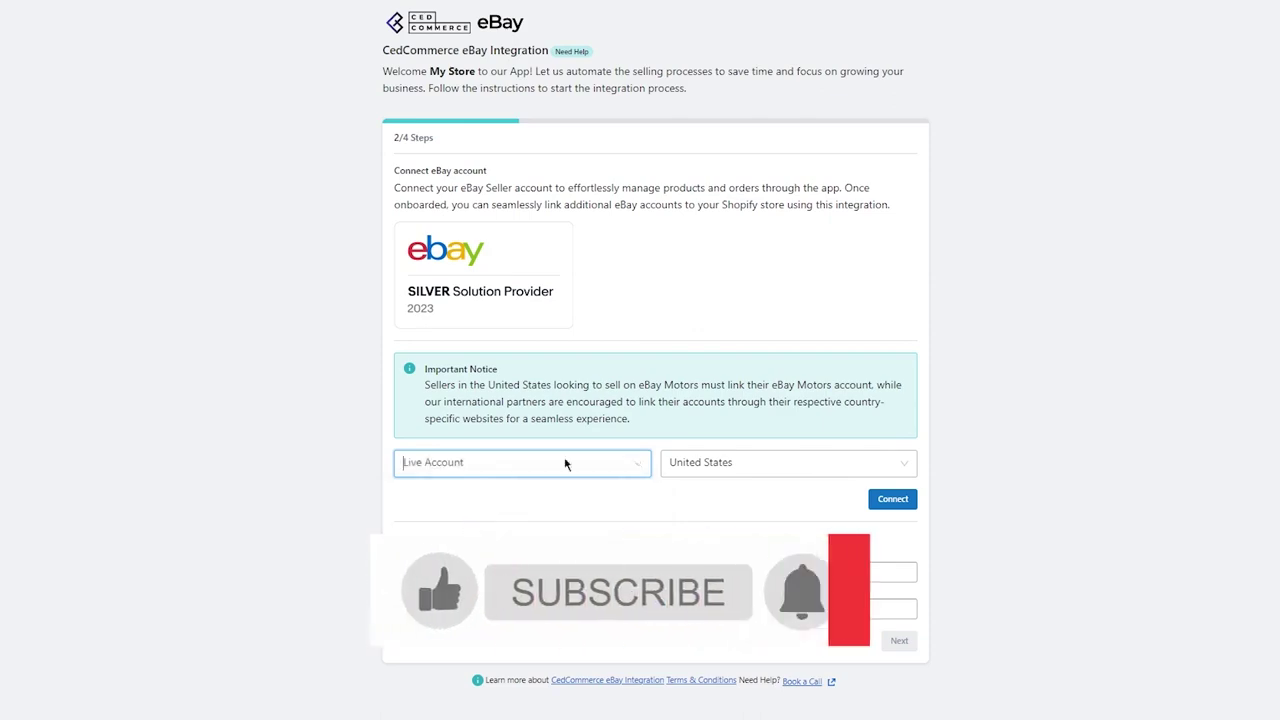
click(884, 500)
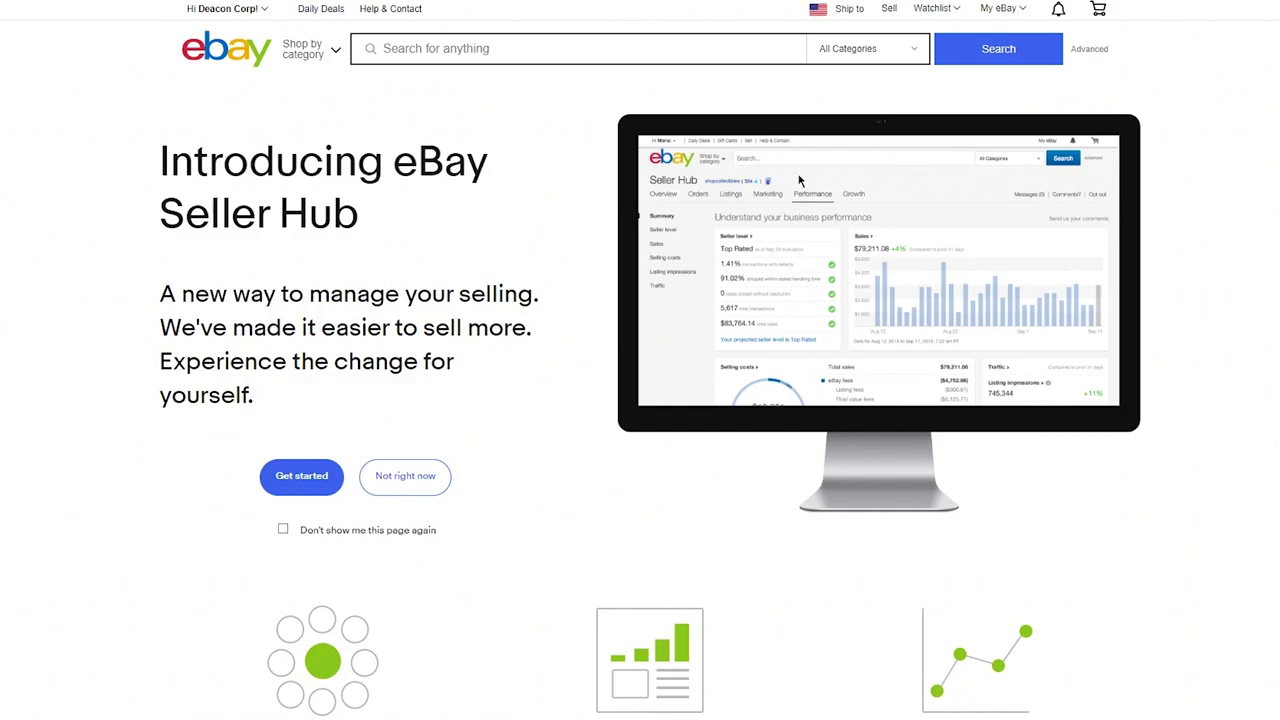
Try connecting with the eBay account type set to Sandbox Account for the United States
mouse_move(1004, 12)
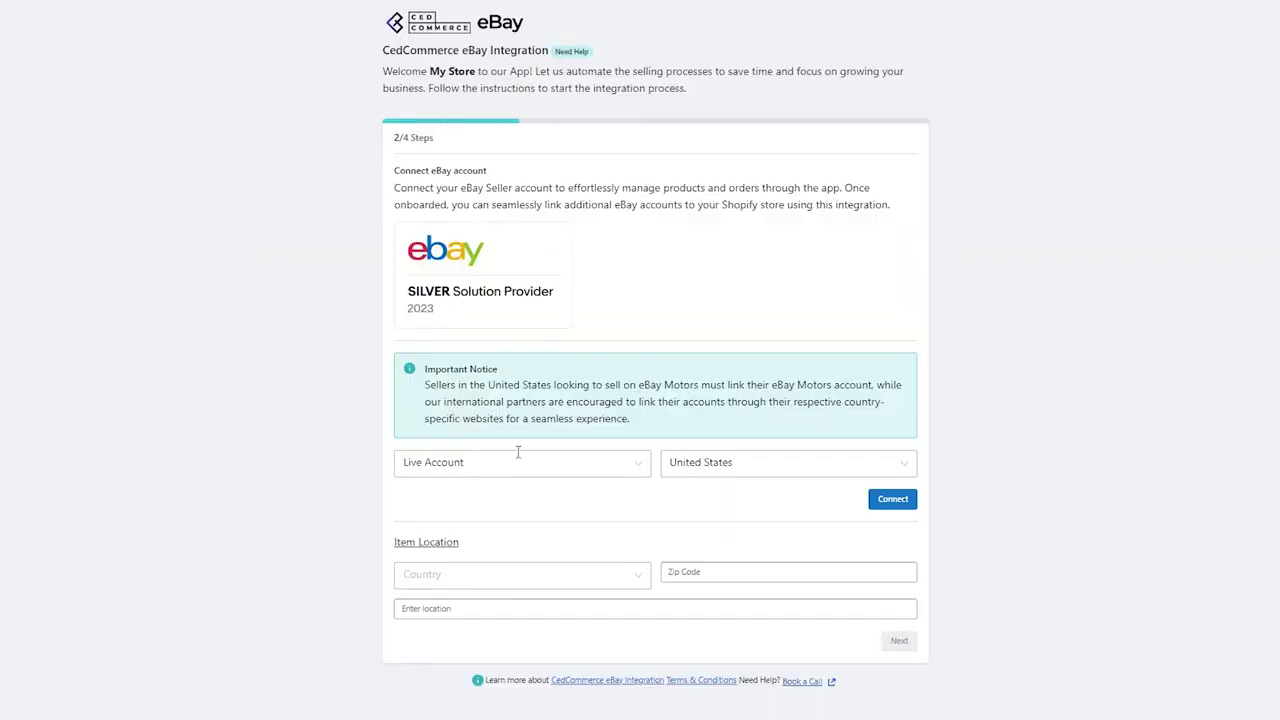
click(644, 464)
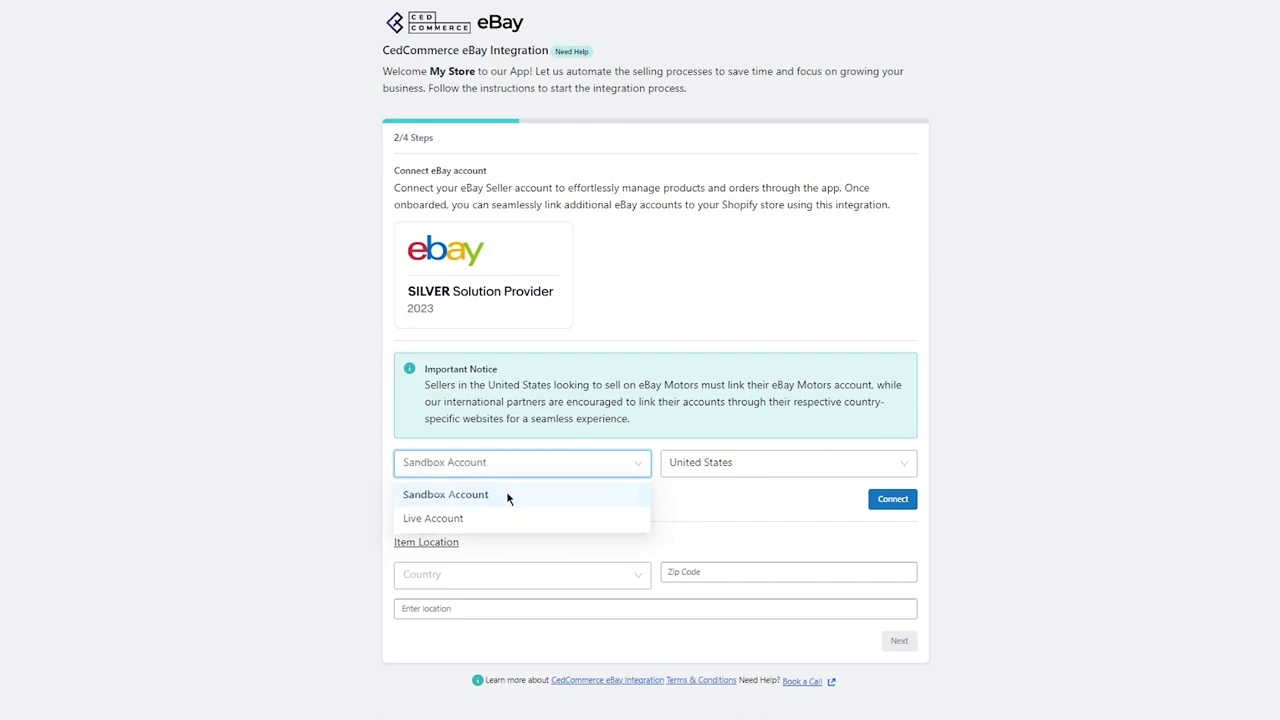
click(506, 494)
click(876, 512)
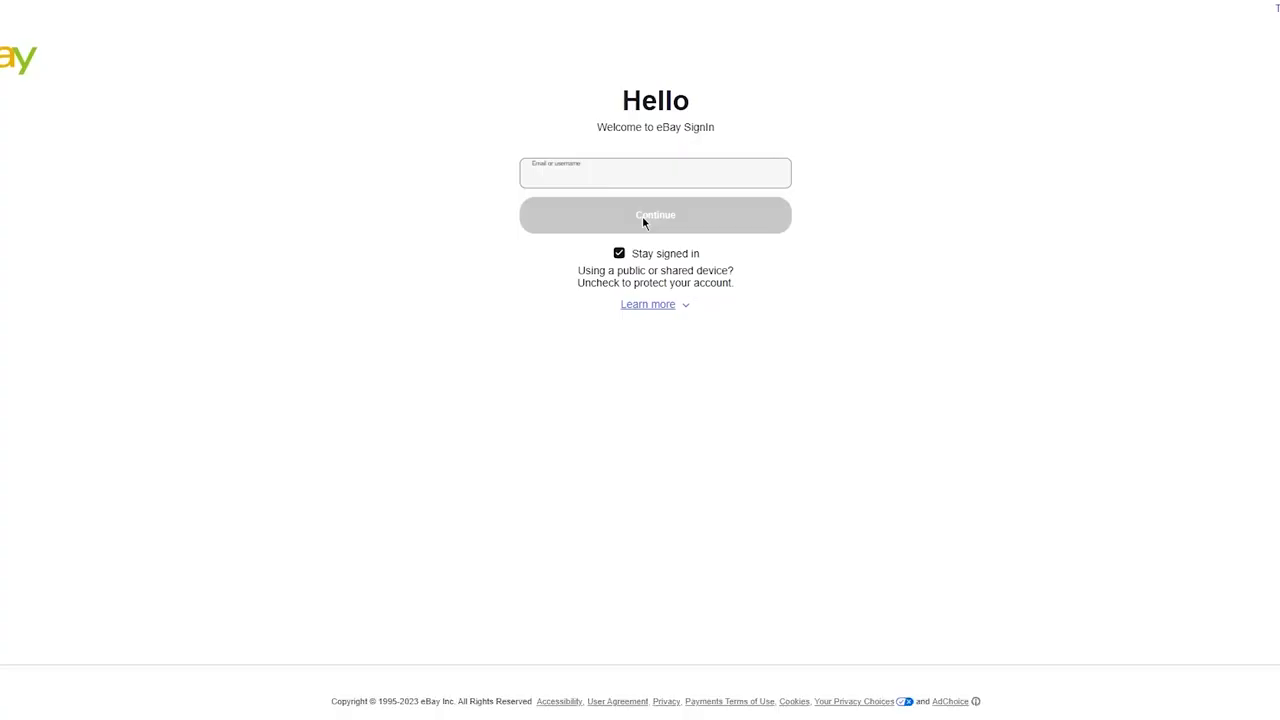
Fill in the saved eBay username on the sign-in page and continue
click(598, 172)
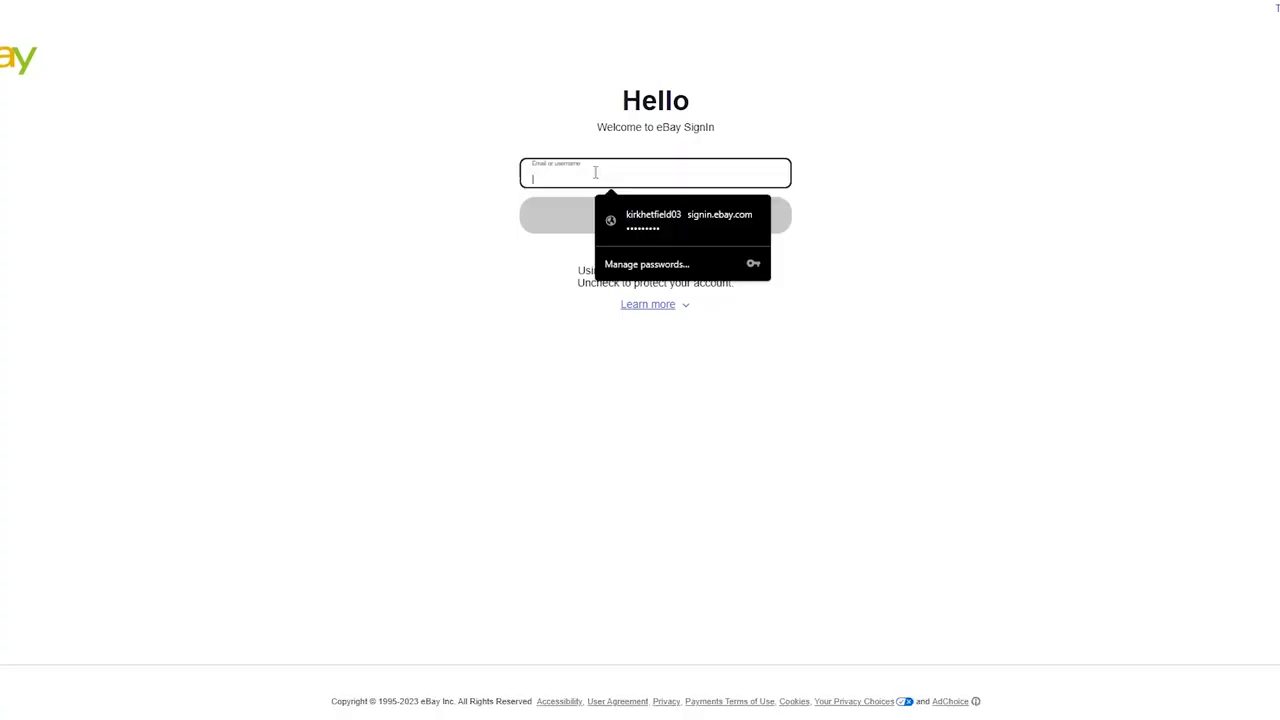
click(672, 218)
click(606, 220)
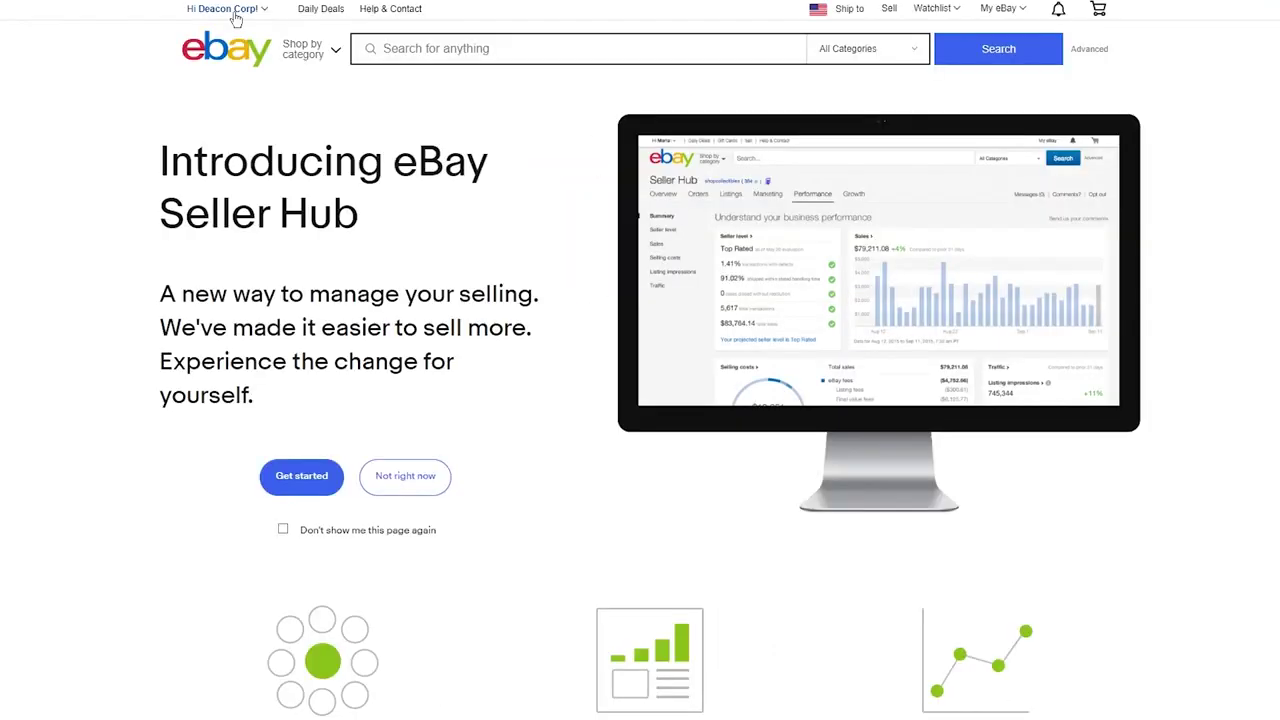
Return to the CedCommerce setup page and set the item location country to Austria
mouse_move(236, 20)
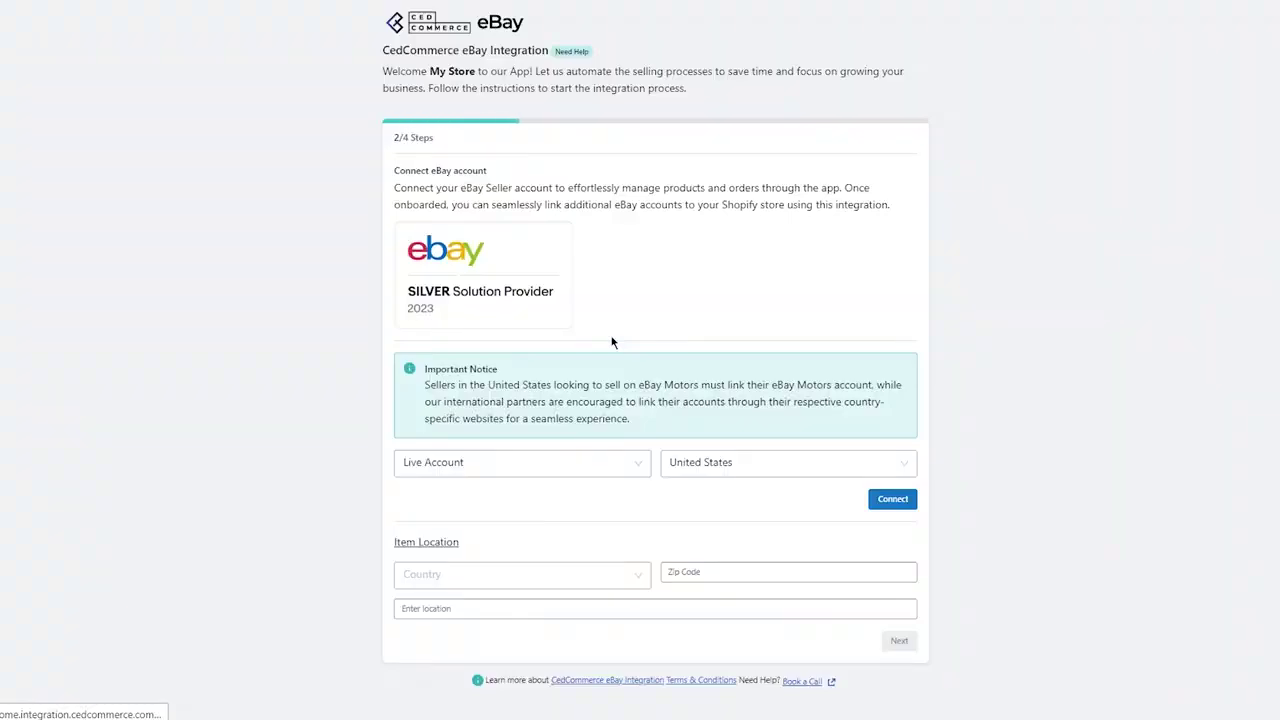
click(537, 577)
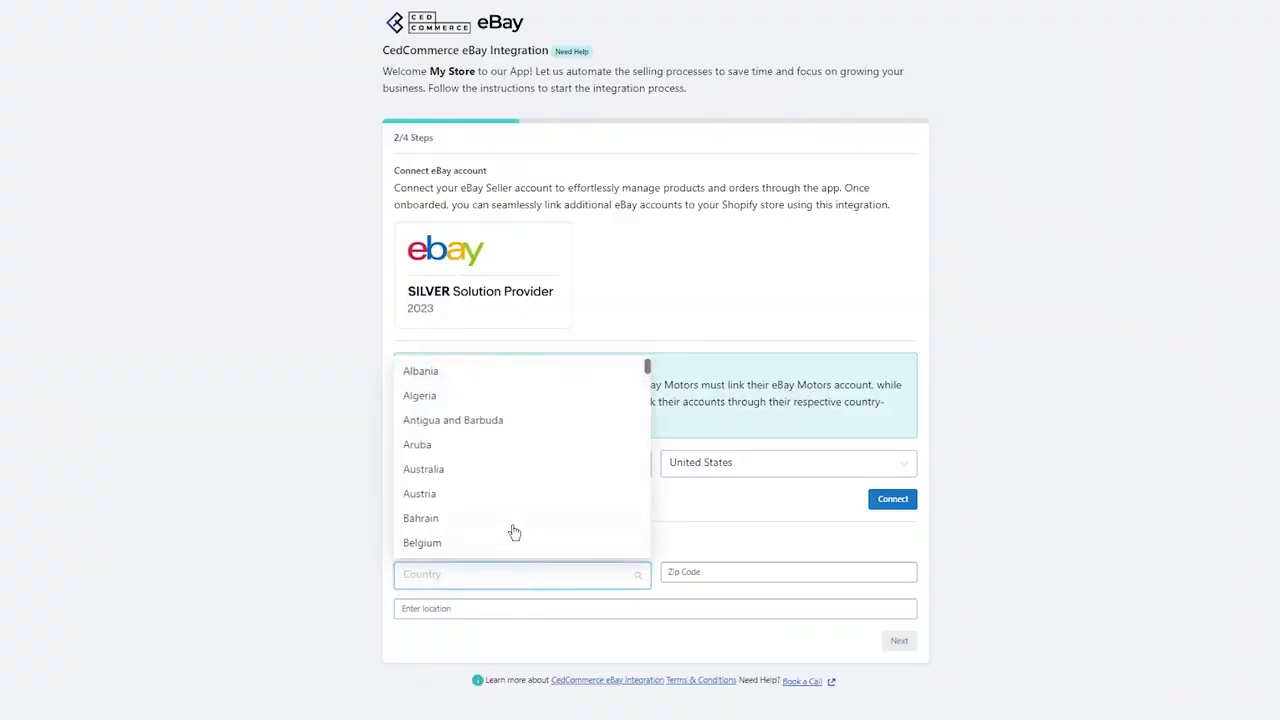
click(351, 520)
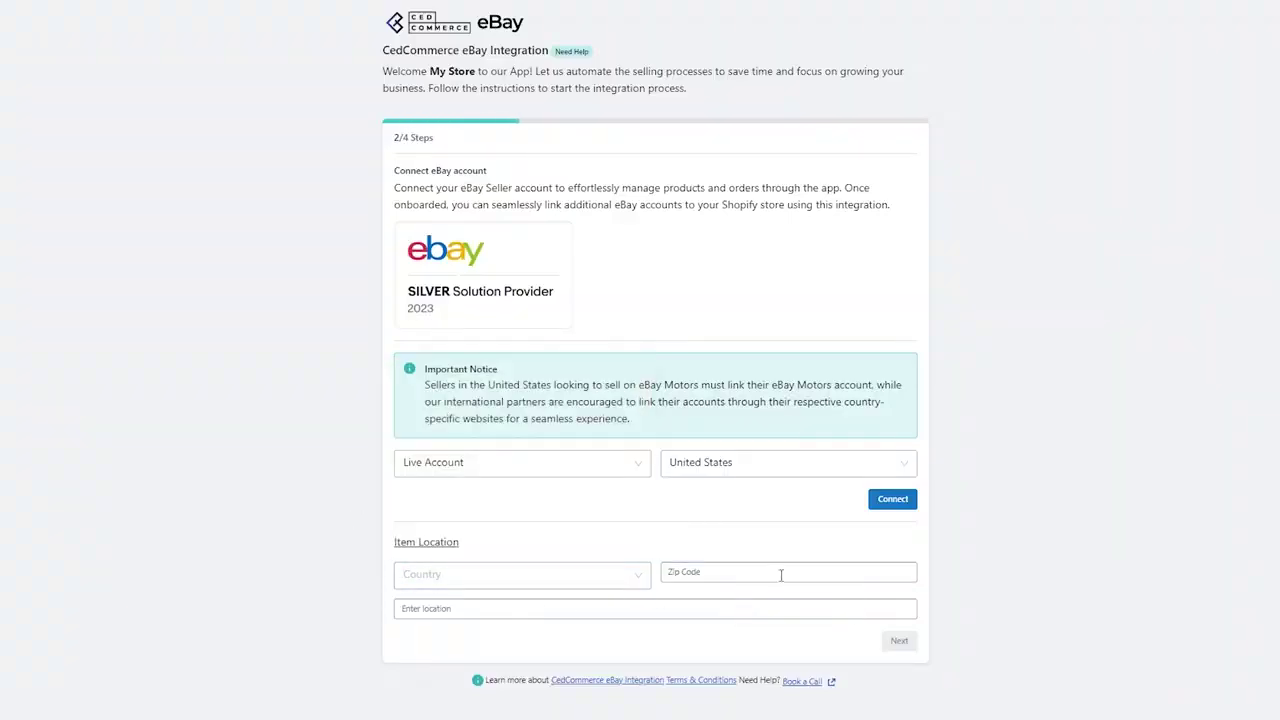
click(605, 568)
click(537, 495)
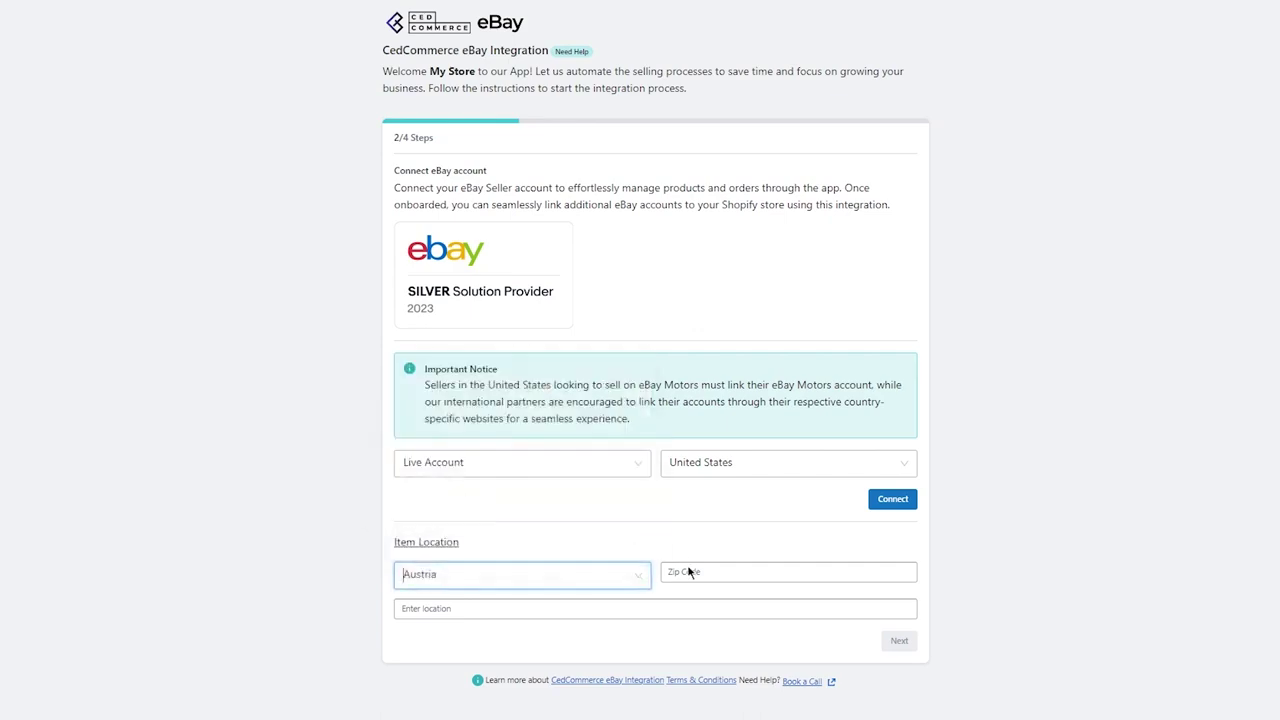
Fill in the item location's zip code with sample text and enter "uhuh" as the location
click(686, 570)
click(788, 608)
click(682, 605)
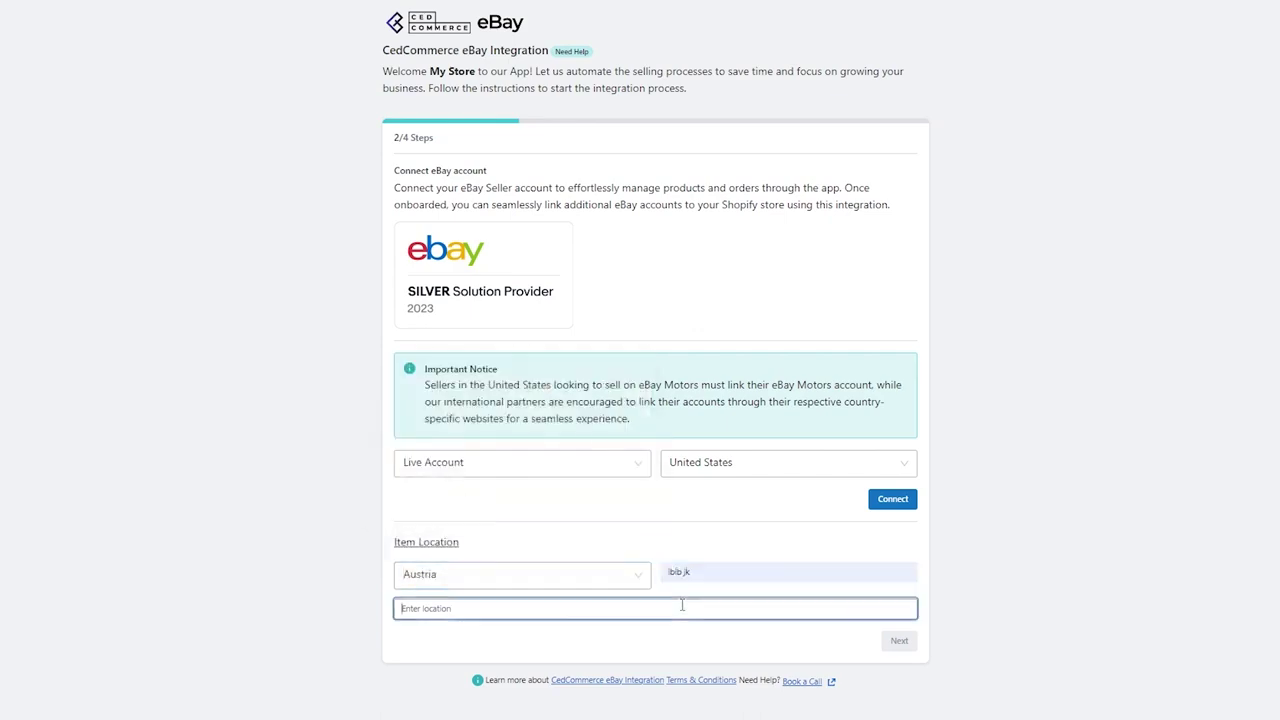
text(uhuh)
click(760, 625)
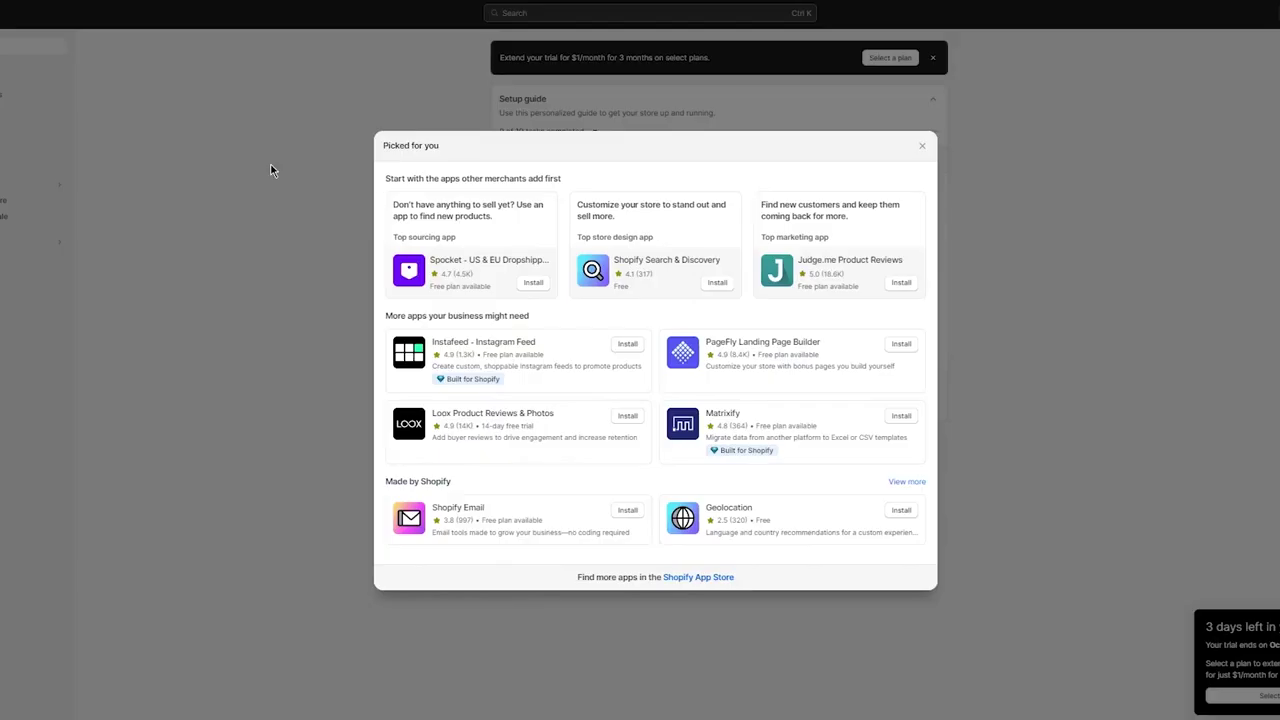
Dismiss Shopify's app recommendations, switch to eBay and go to its home page
click(270, 163)
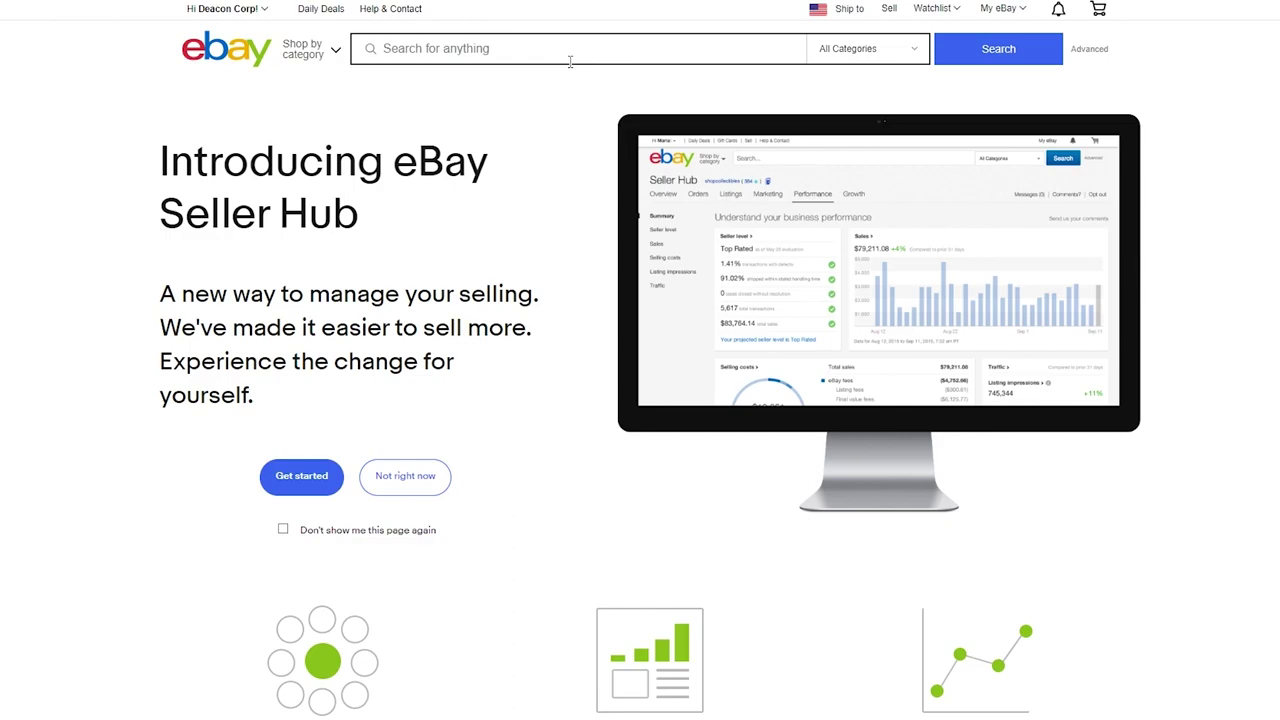
click(570, 61)
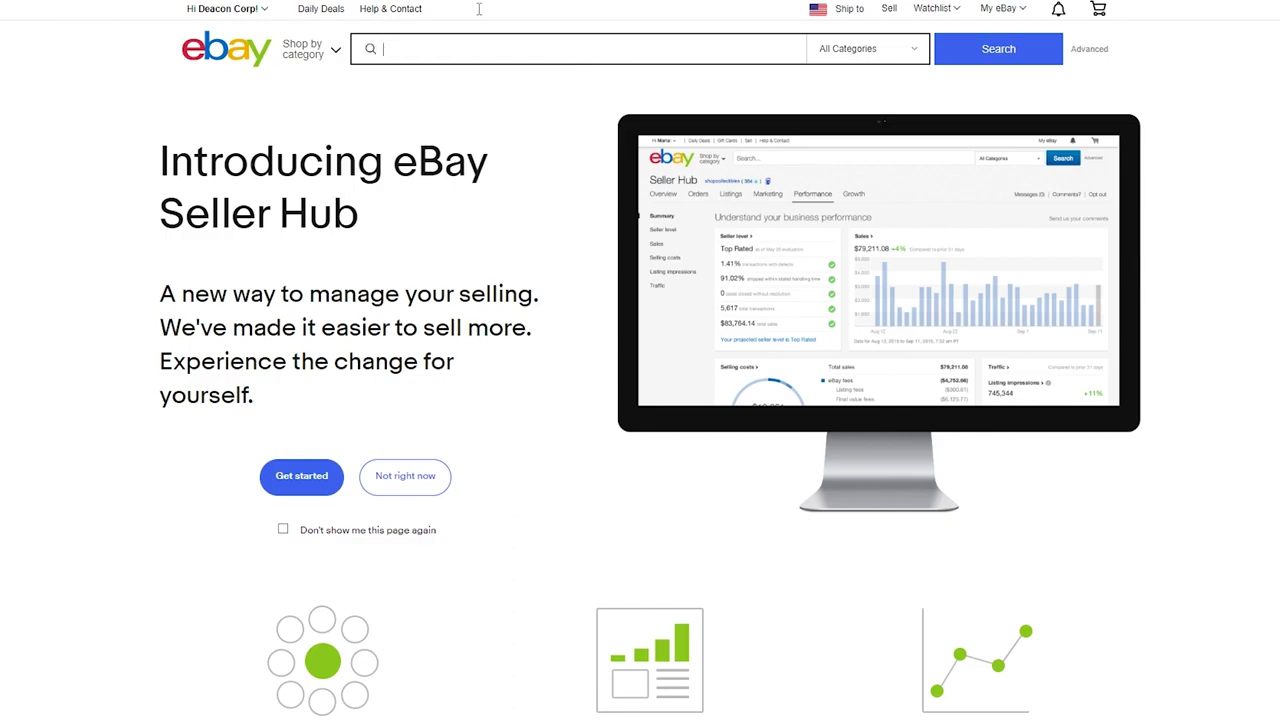
click(226, 53)
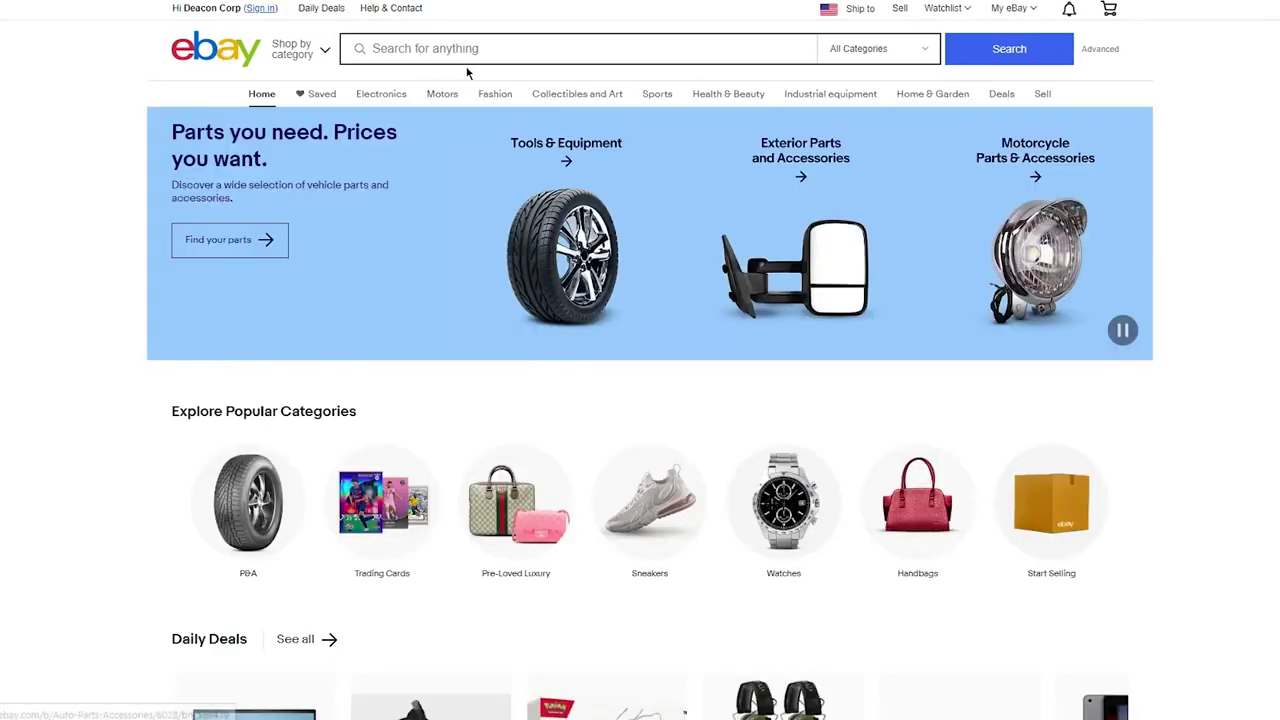
Open the Daily Deals listing for the five-pack of green shooting muffs in a new tab
scroll(292, 282, down, 1)
scroll(292, 282, down, 3)
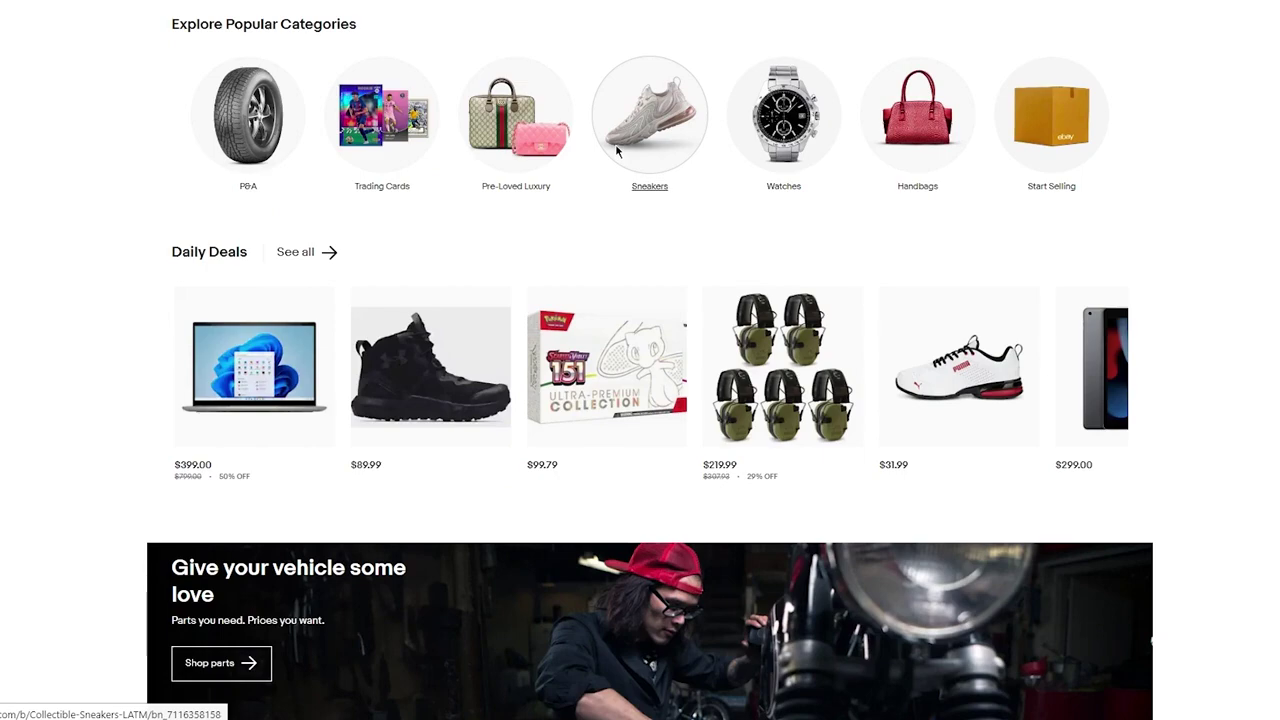
right_click(772, 316)
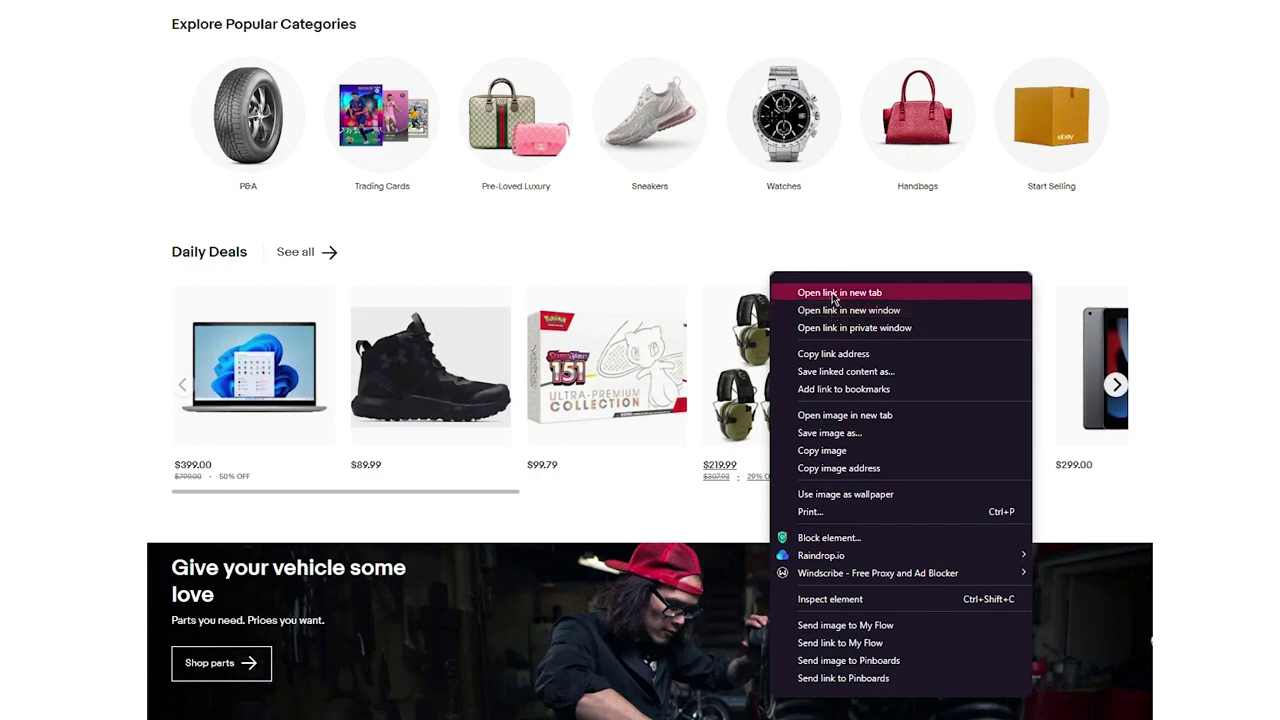
click(832, 287)
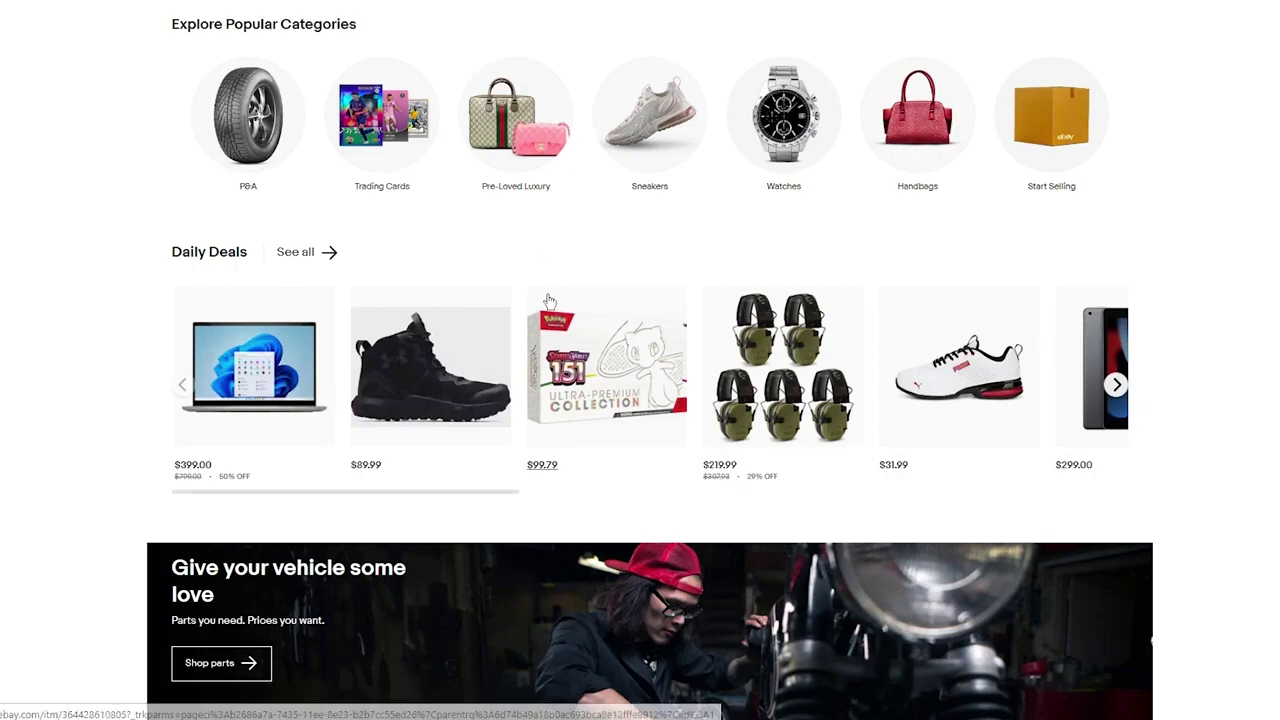
Look further through the eBay home page and open the Sneakers category in a new tab
scroll(549, 297, down, 5)
scroll(659, 405, up, 9)
right_click(666, 535)
click(741, 287)
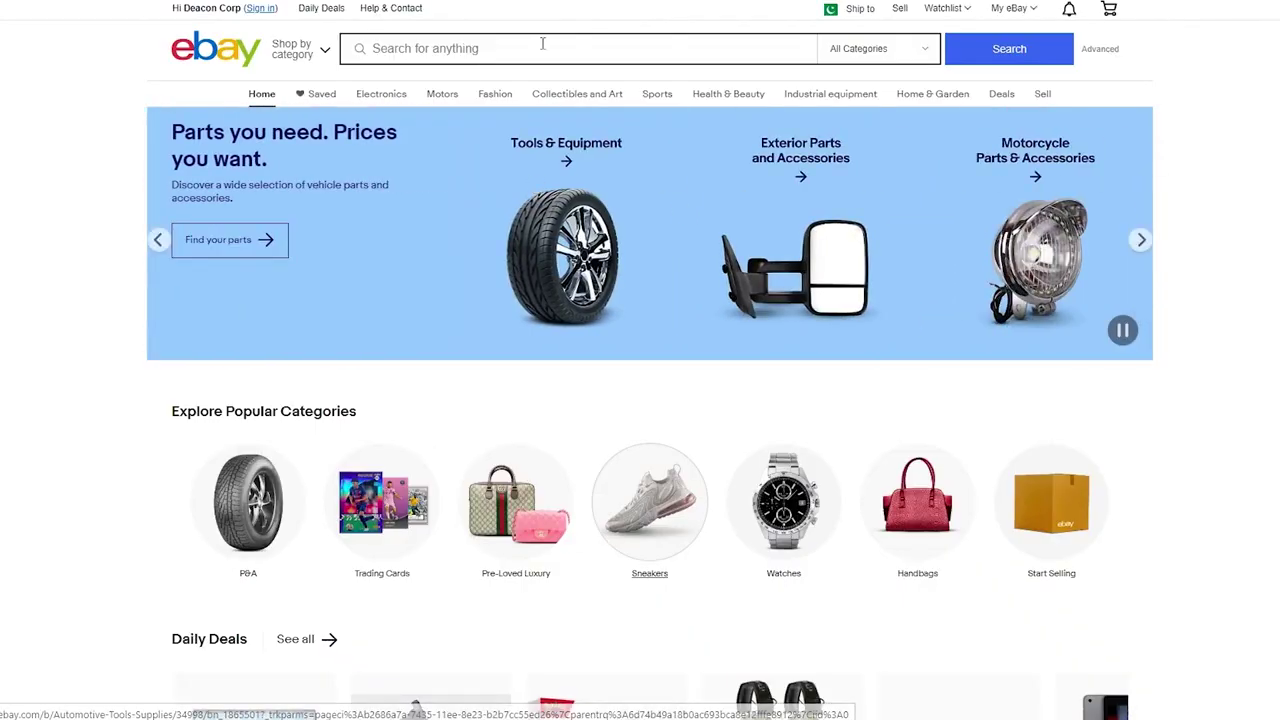
Check the Shopify admin, switch to eBay's Walker's Razor Slim shooting muffs listing and look through its product details
mouse_move(568, 97)
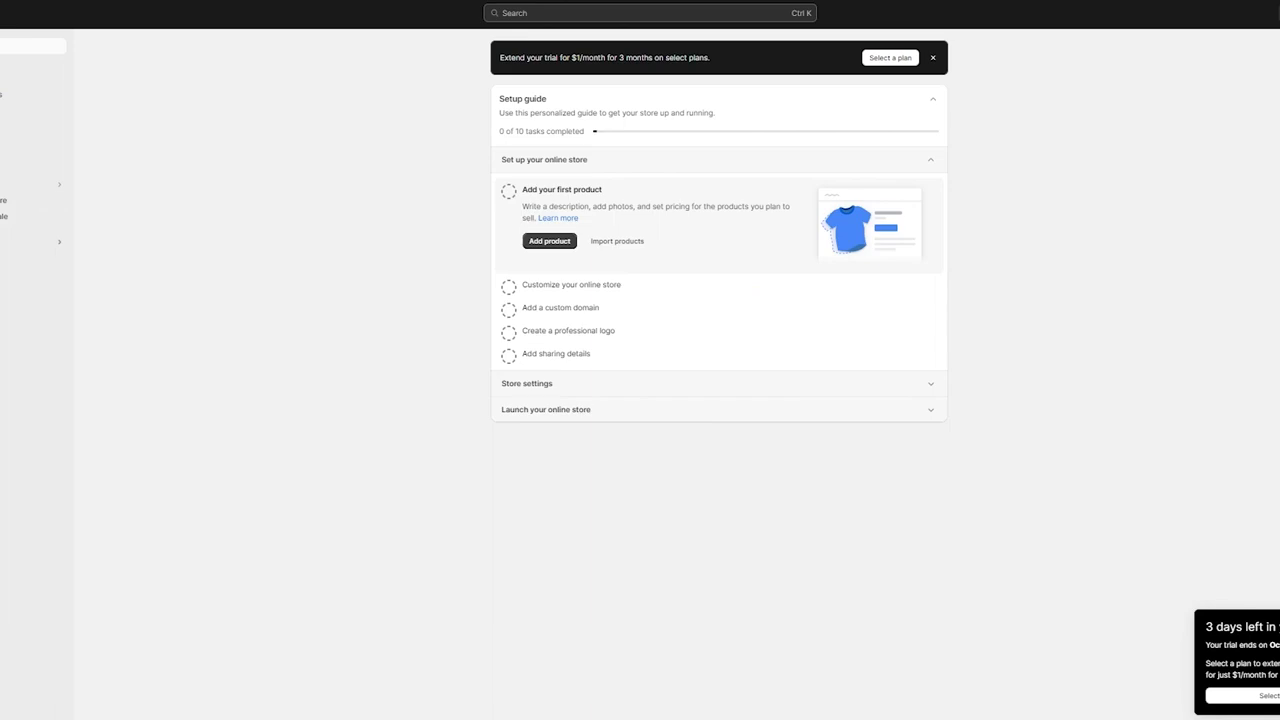
click(30, 78)
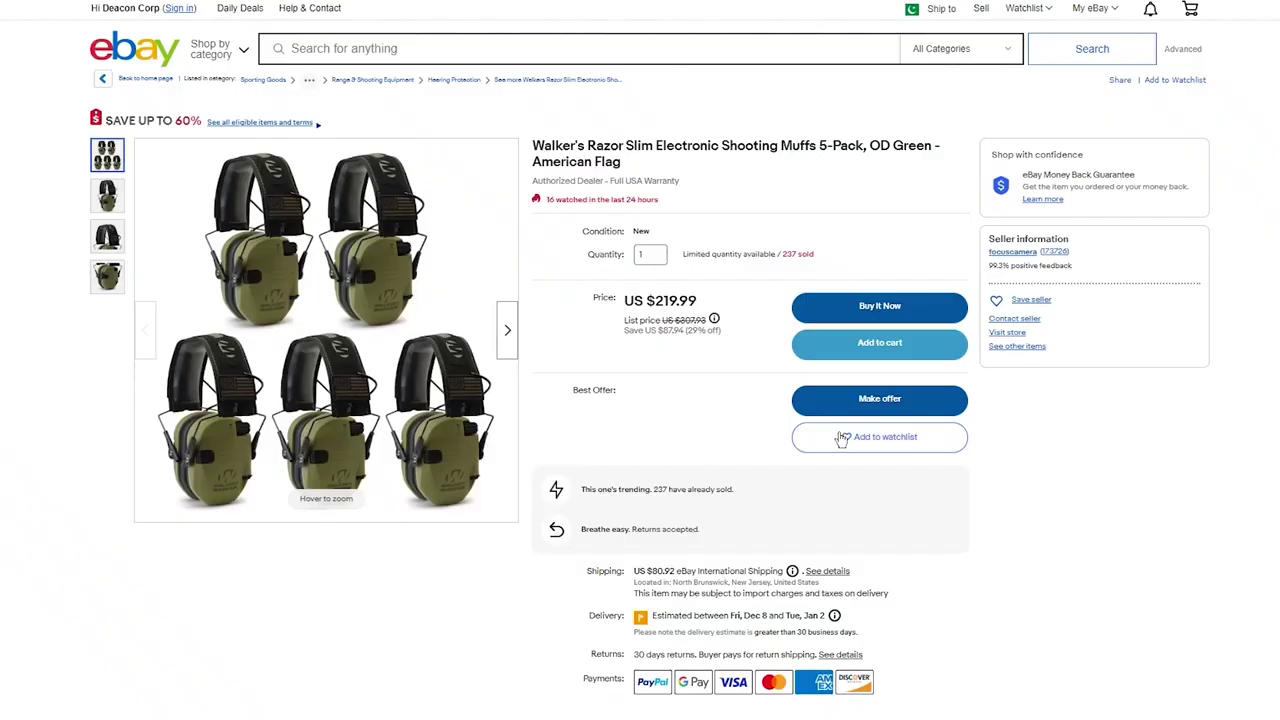
scroll(1118, 554, down, 1)
scroll(1118, 554, down, 2)
scroll(1063, 351, down, 4)
scroll(640, 360, up, 7)
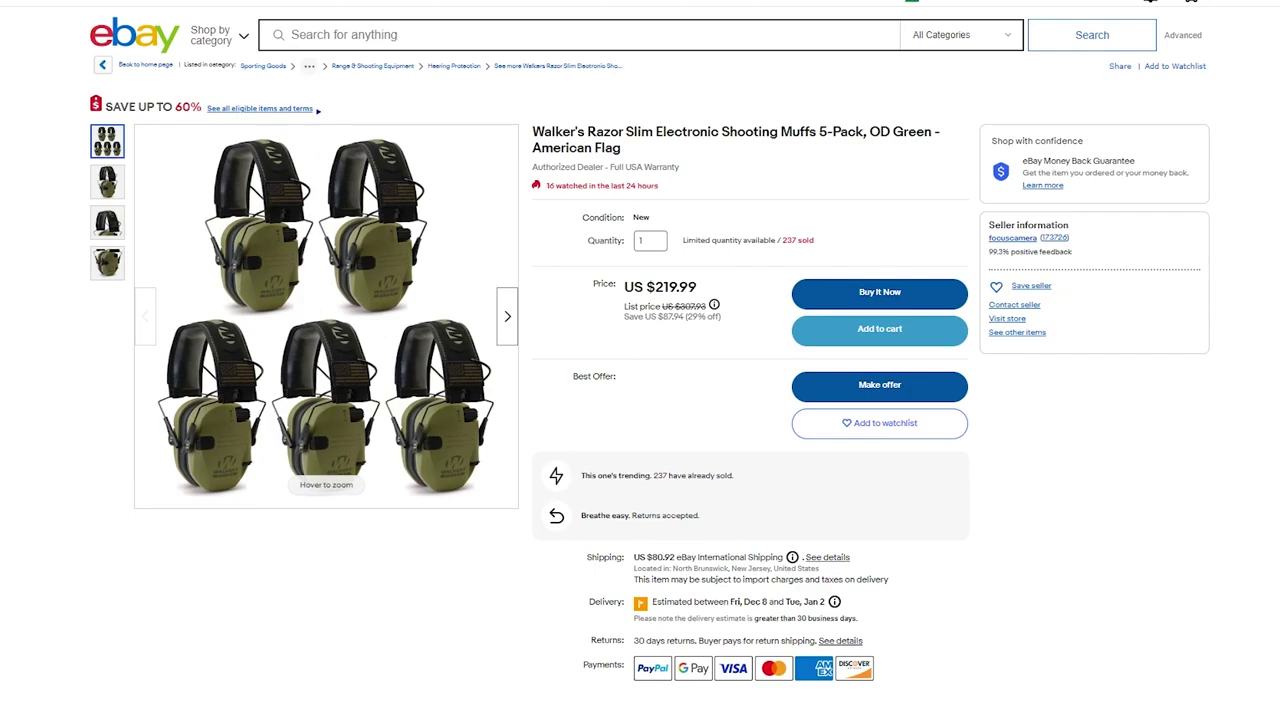
scroll(877, 322, down, 5)
scroll(743, 320, up, 6)
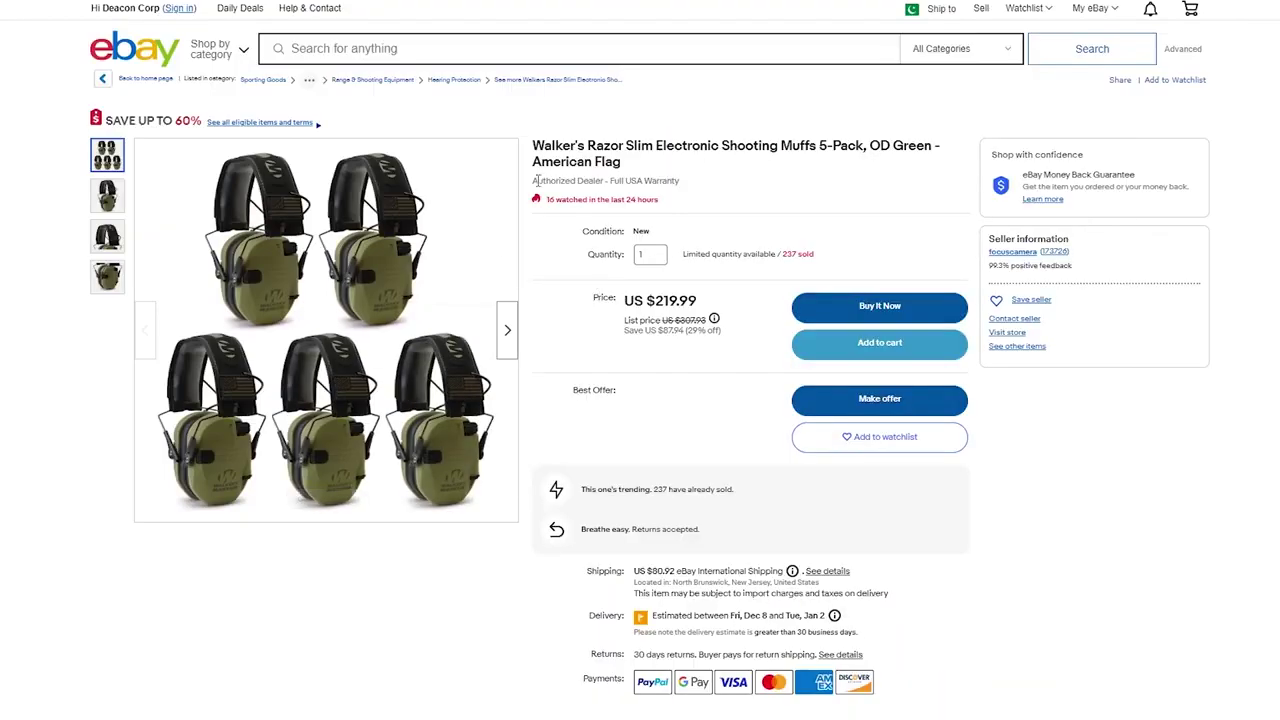
Examine the shooting muffs listing's dealer and warranty line, the details further down and the promotional savings offer
drag(536, 181, 640, 192)
click(692, 194)
scroll(575, 493, down, 3)
scroll(621, 375, up, 3)
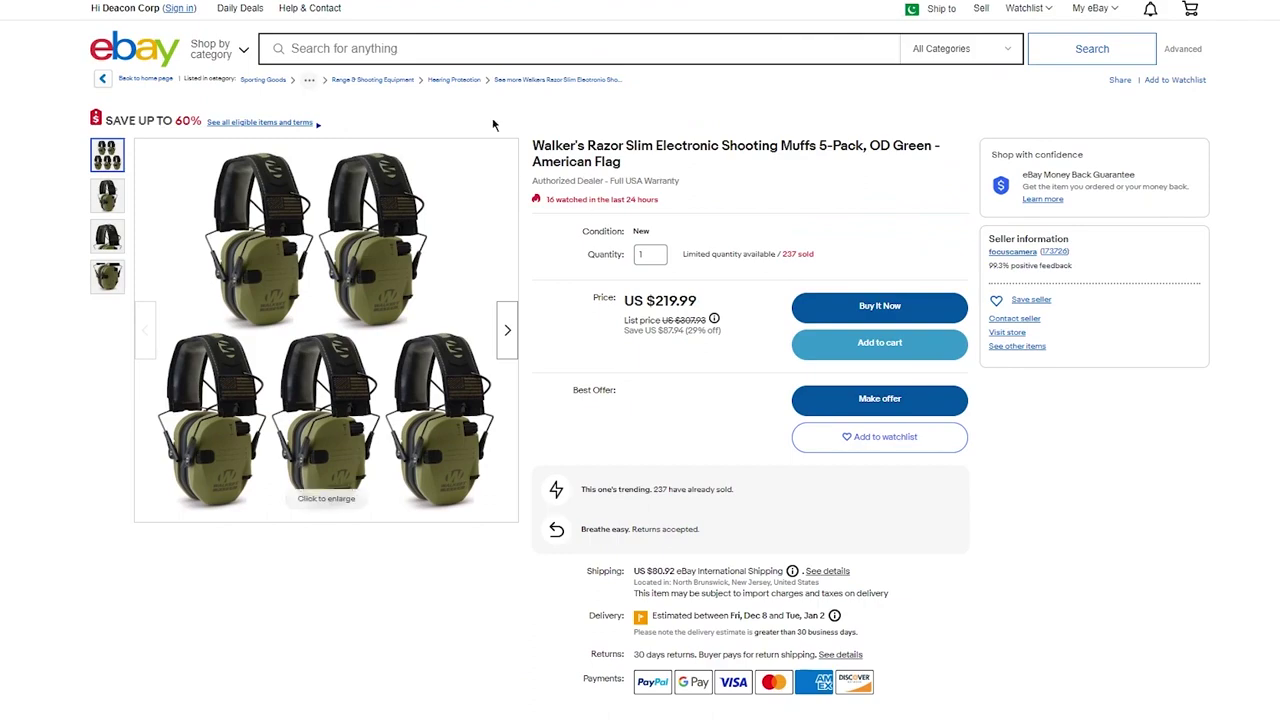
drag(118, 120, 198, 122)
click(386, 126)
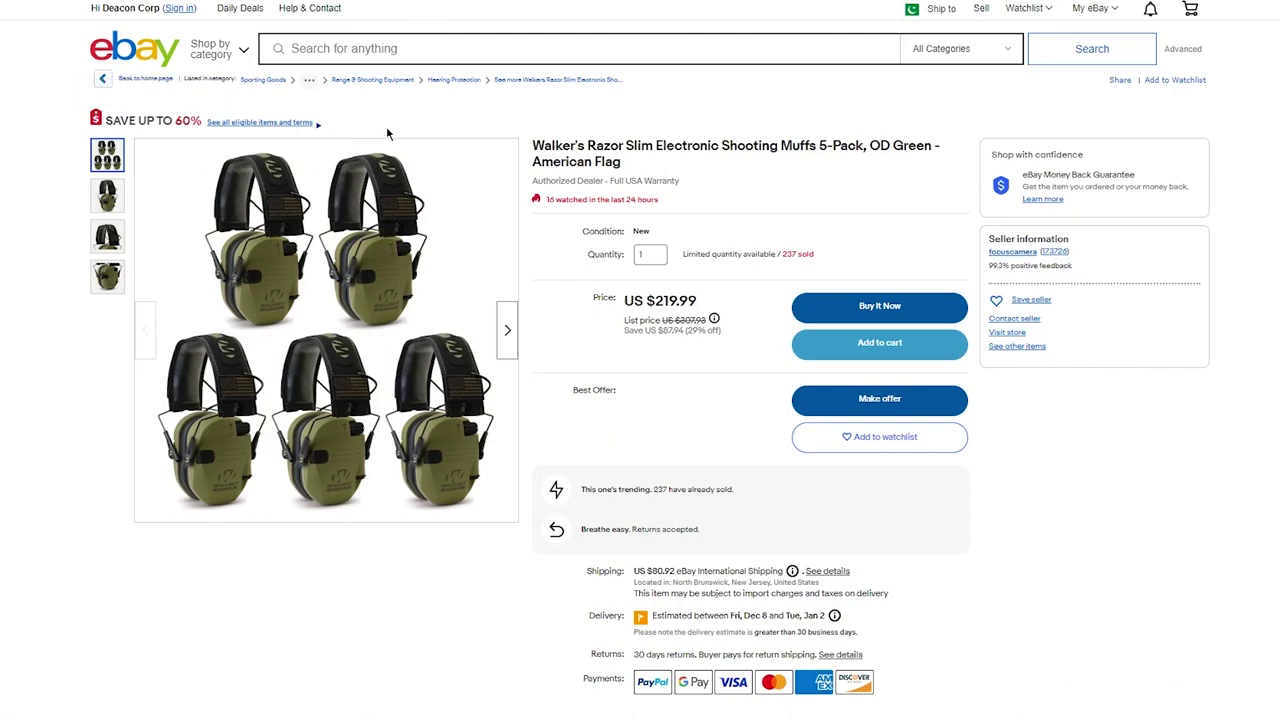